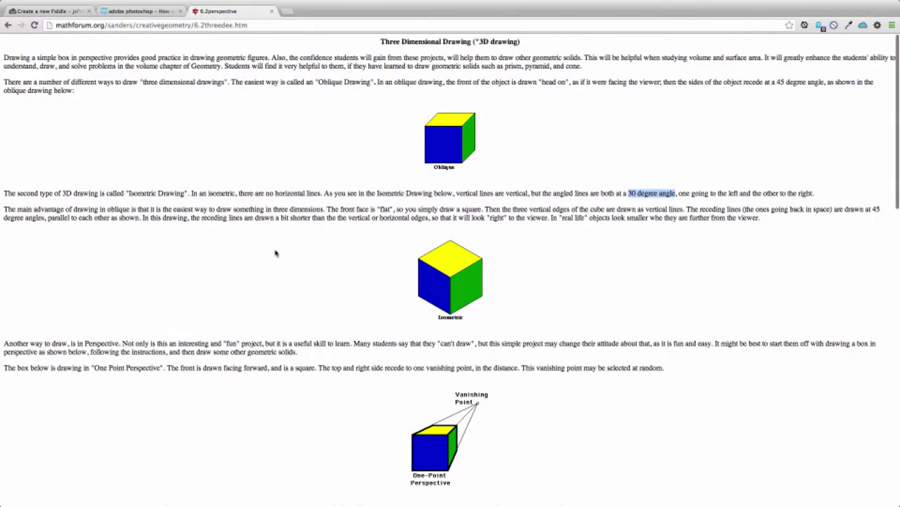
Glance at the gradient maze question, then return to the 3D drawing tutorial page.
click(182, 7)
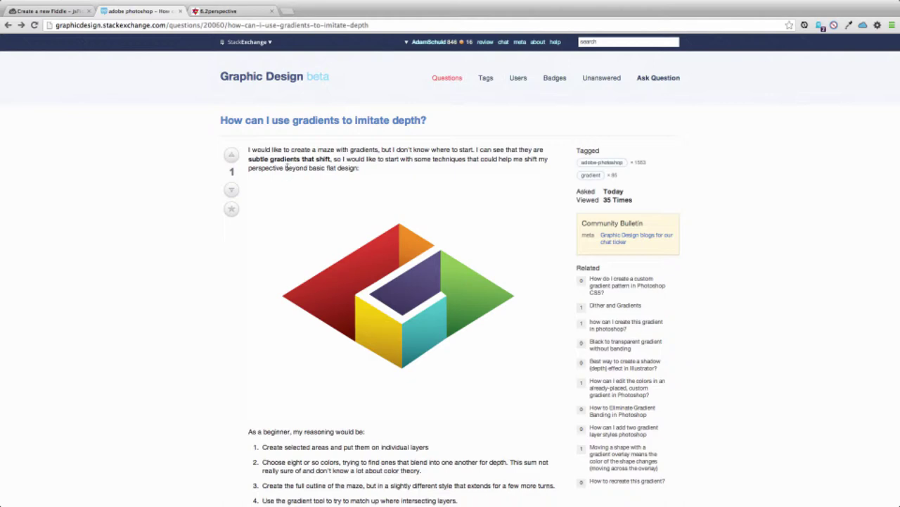
click(249, 10)
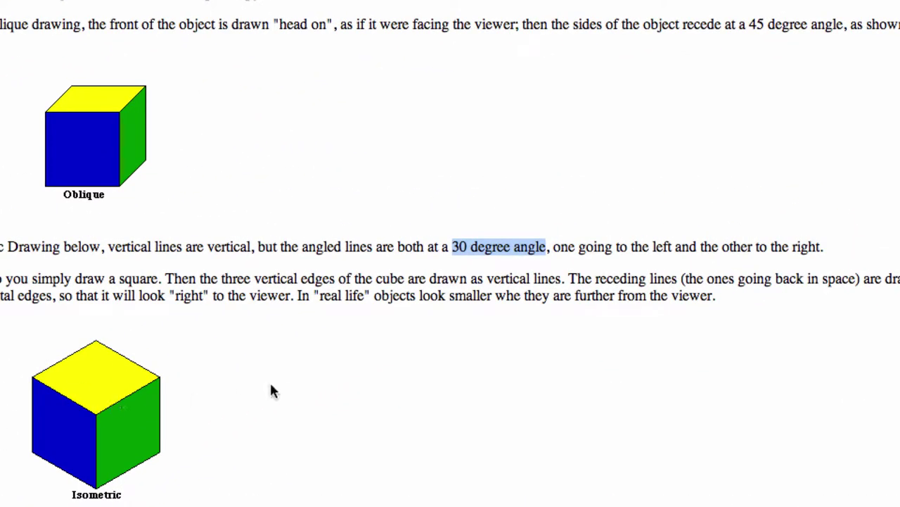
click(182, 416)
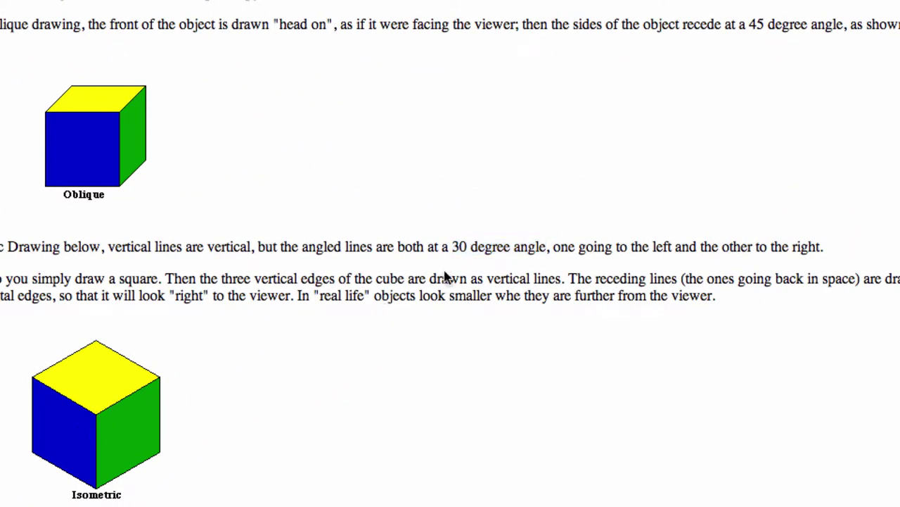
Scroll down to the oblique and isometric grids and 3D maze example, then switch to Illustrator.
scroll(195, 367, down, 5)
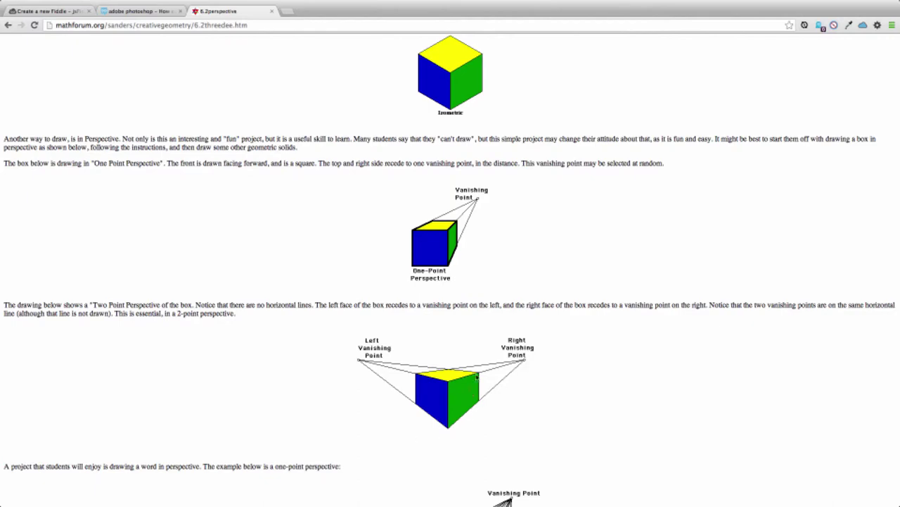
scroll(511, 379, down, 3)
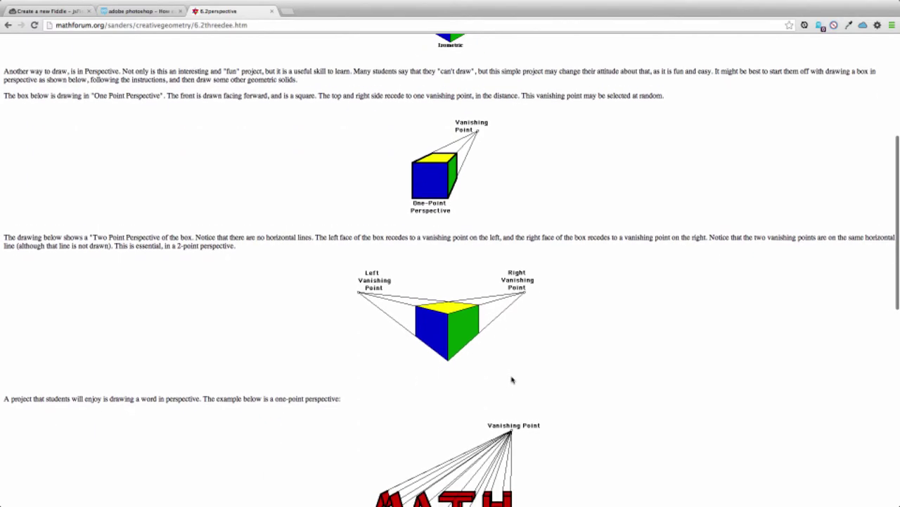
scroll(512, 380, down, 5)
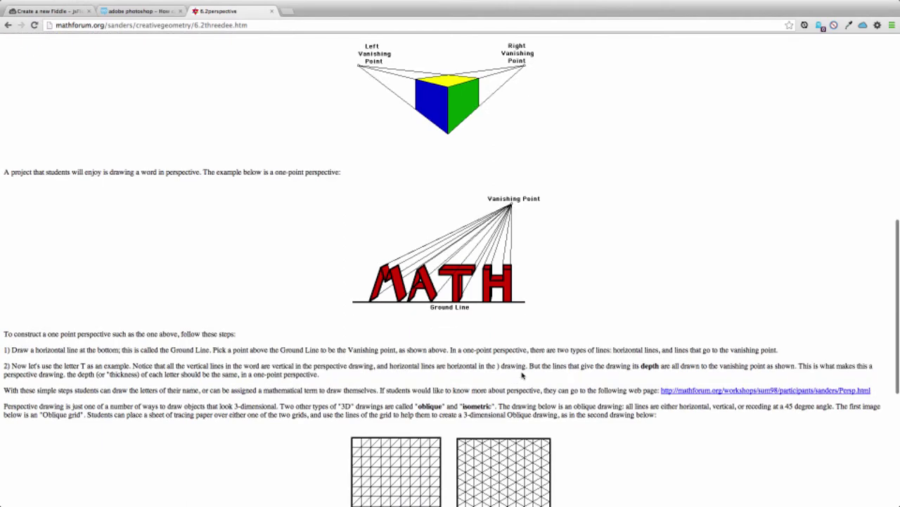
scroll(523, 375, down, 3)
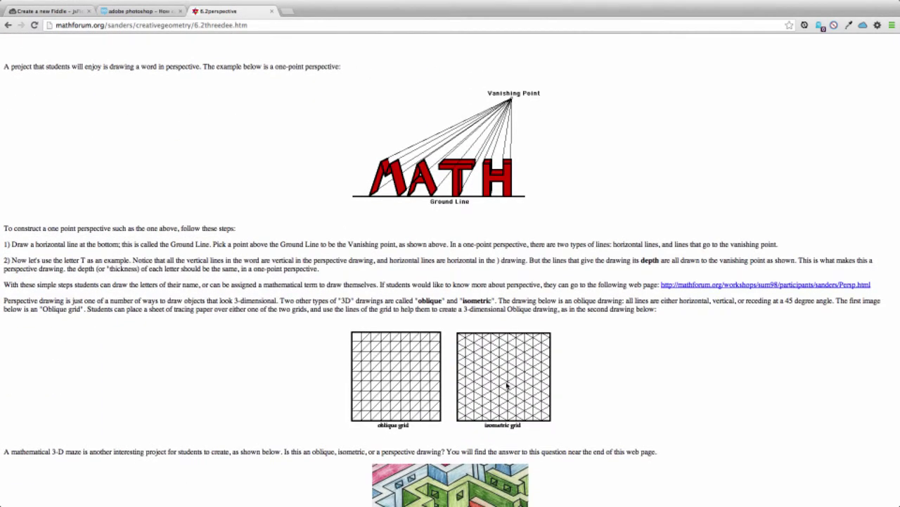
scroll(506, 385, down, 1)
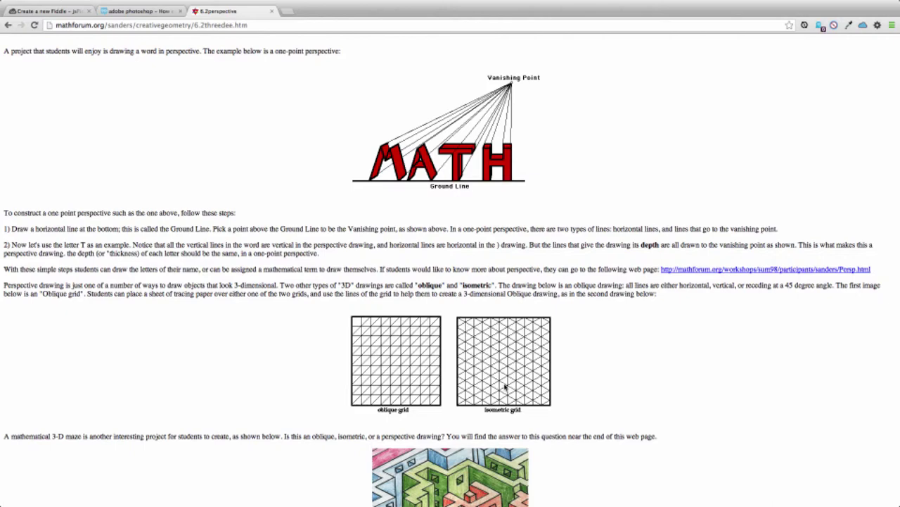
scroll(505, 386, down, 5)
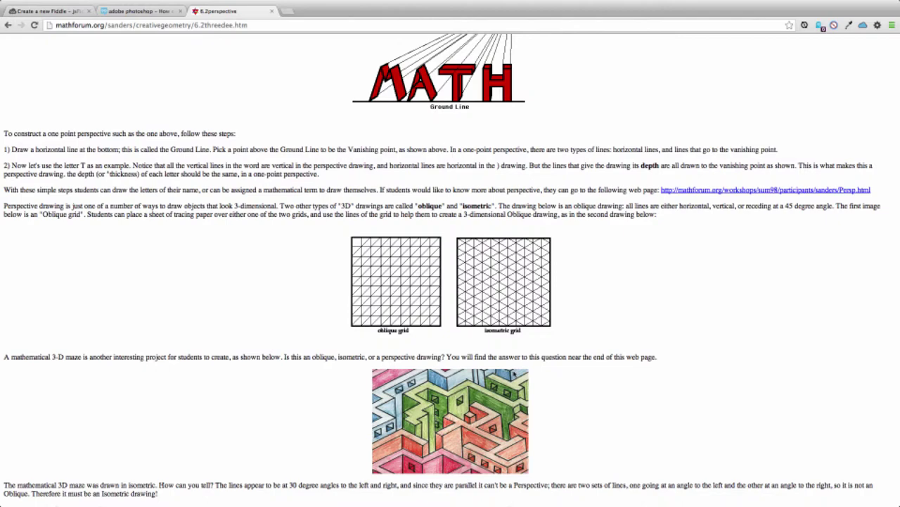
key(super+Tab)
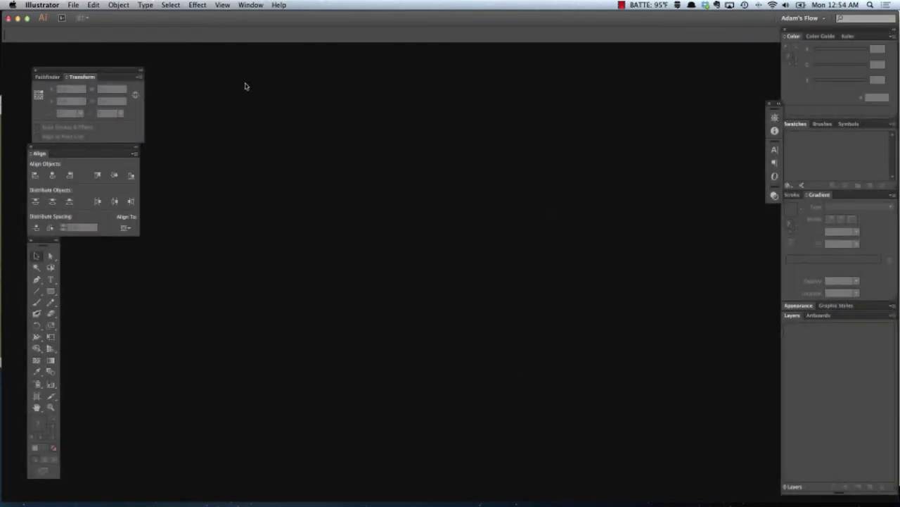
Create a new 1000 × 1000 px RGB document named isometricMaze.
click(73, 5)
click(78, 17)
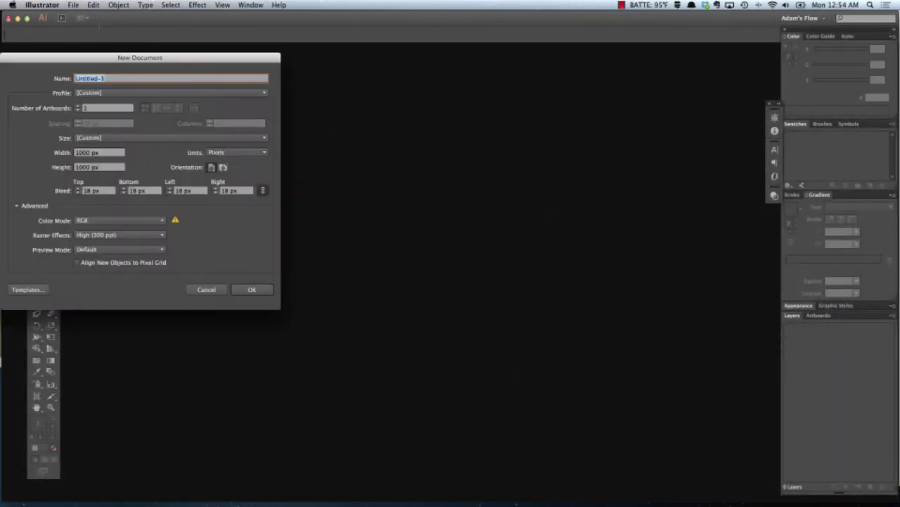
text(someth)
text(icMaze)
click(252, 289)
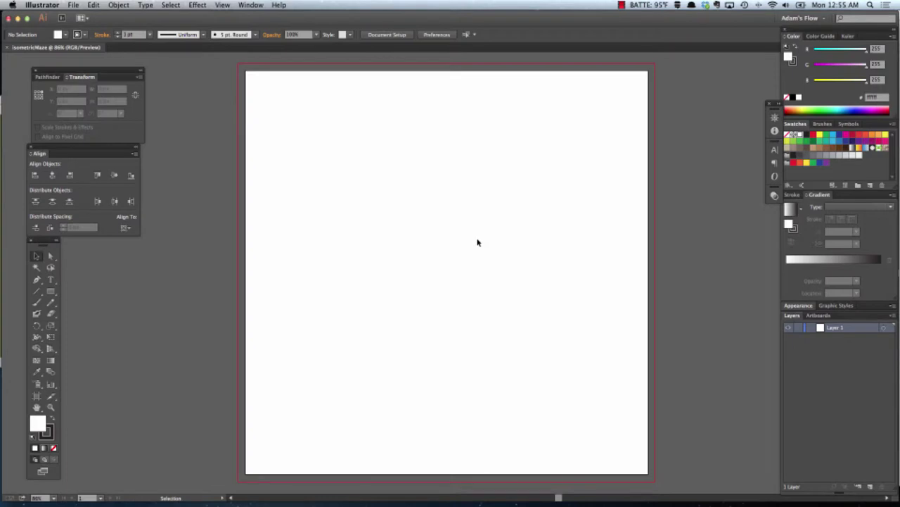
Rename Layer 1 to Drawing and add a second layer named Guides.
double_click(835, 327)
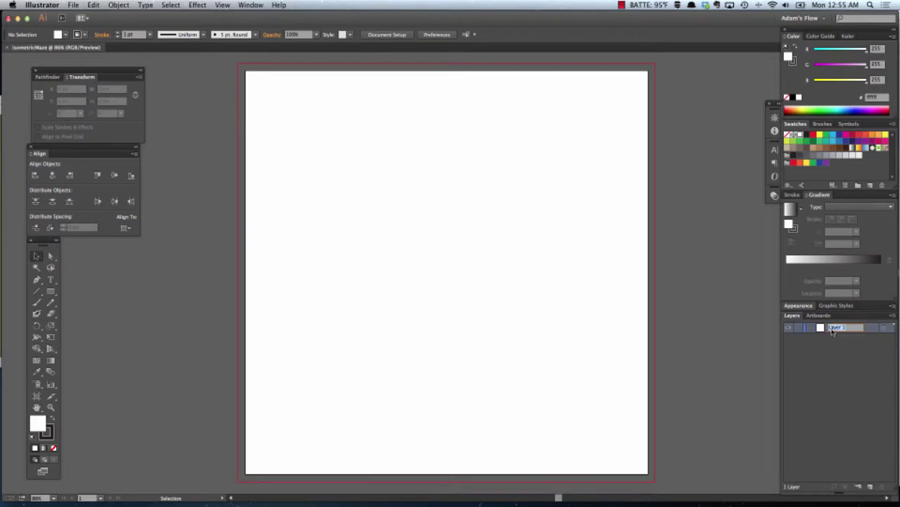
text(Drawing)
key(Return)
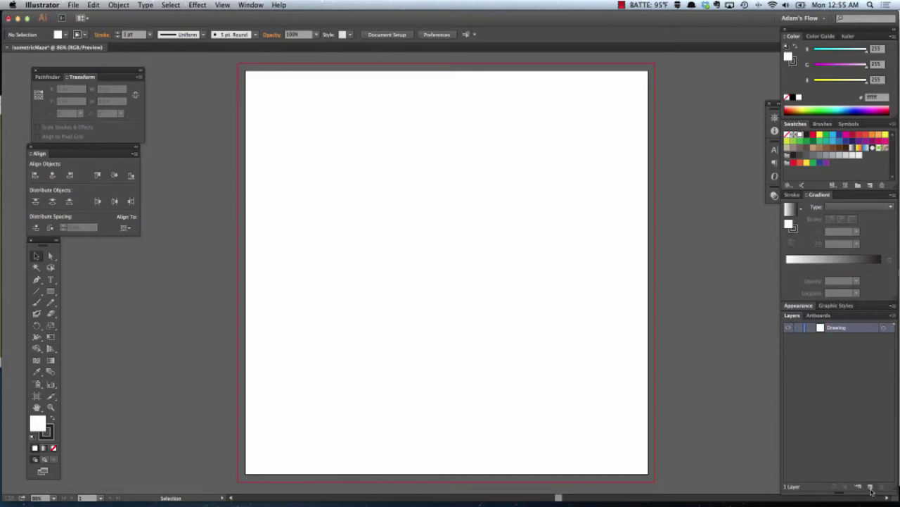
click(871, 486)
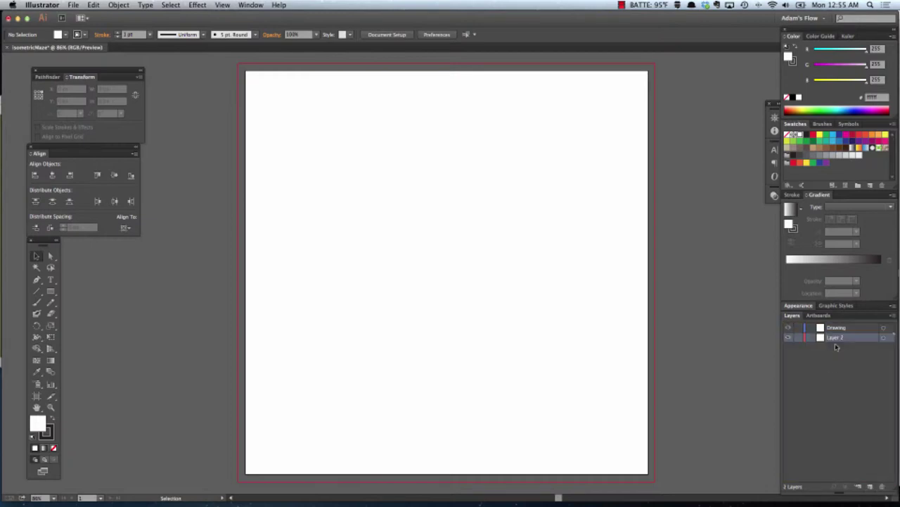
double_click(836, 337)
text(Cuid)
text(e)
text(s)
key(Return)
On the Drawing layer, enter a 600 × 600 px rectangle, then switch to the browser.
click(883, 328)
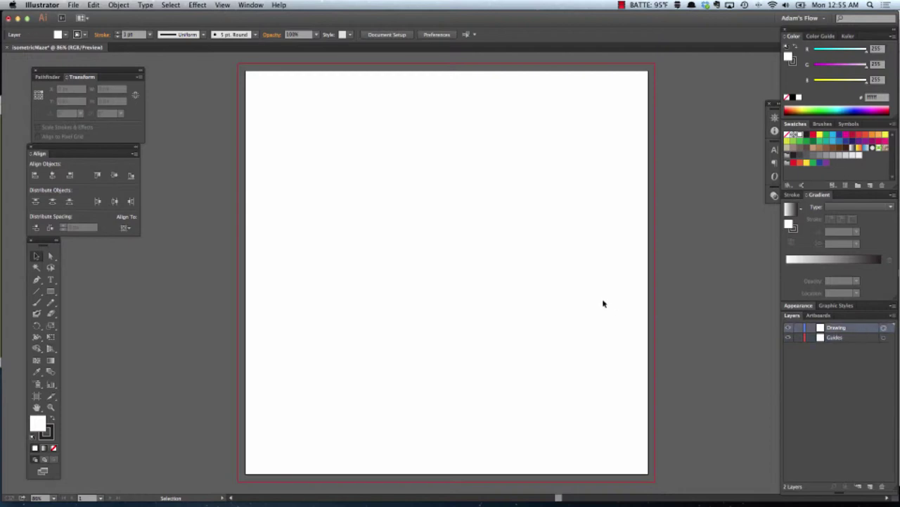
key(m)
click(332, 157)
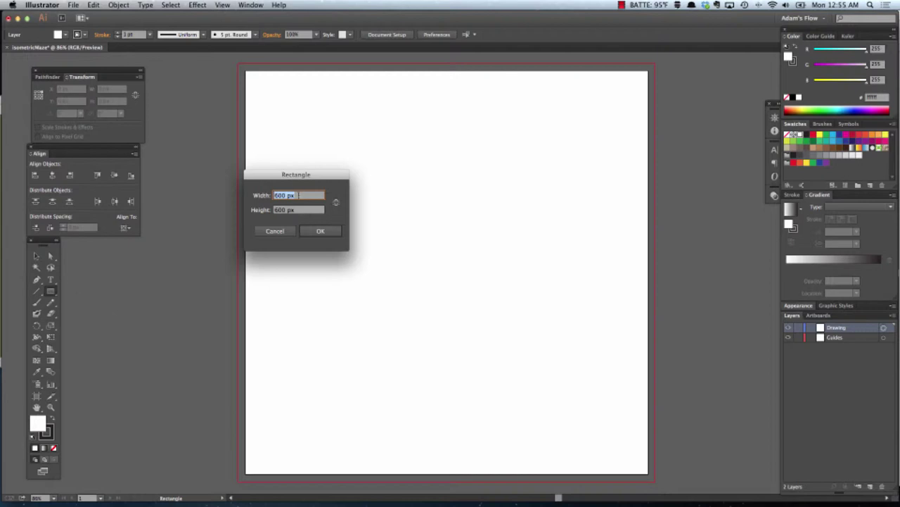
click(318, 233)
key(super+Tab)
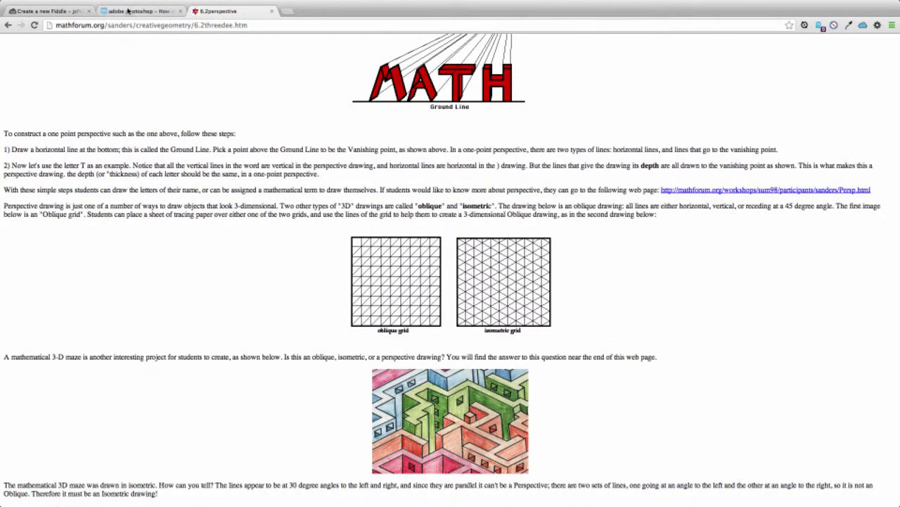
click(129, 11)
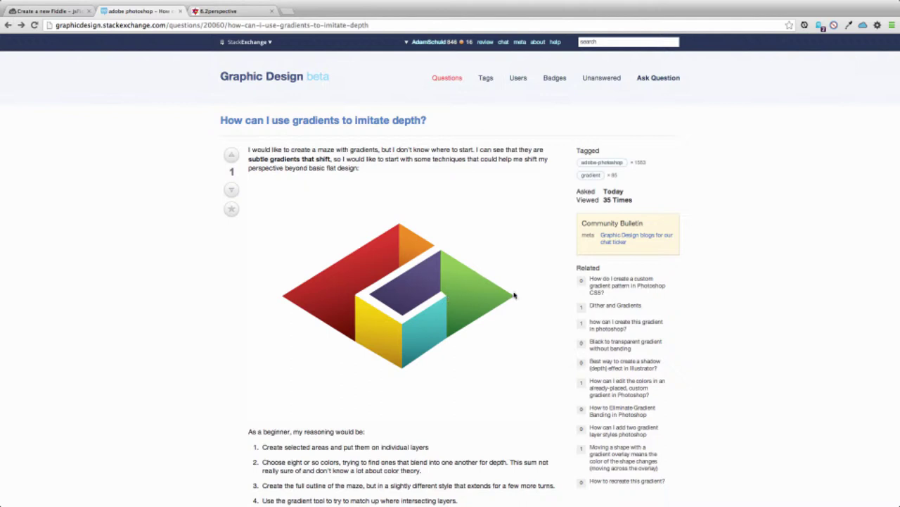
key(super+Tab)
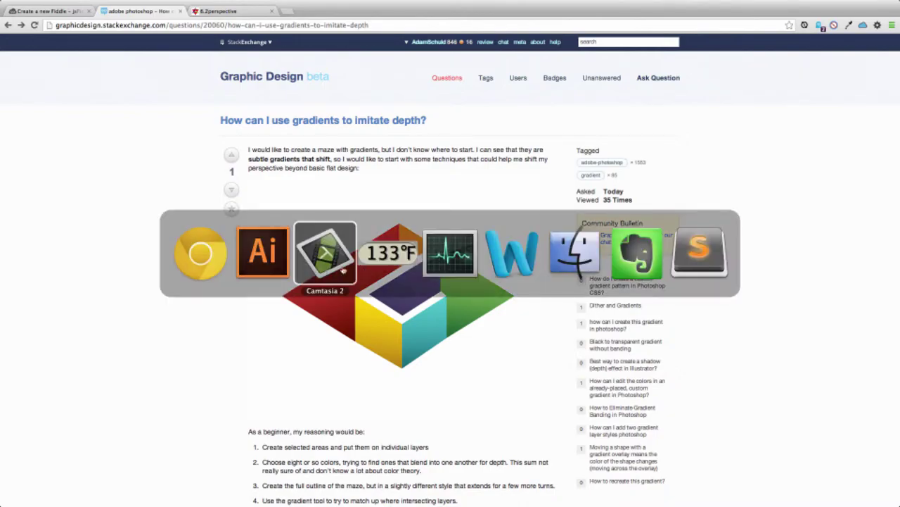
click(281, 267)
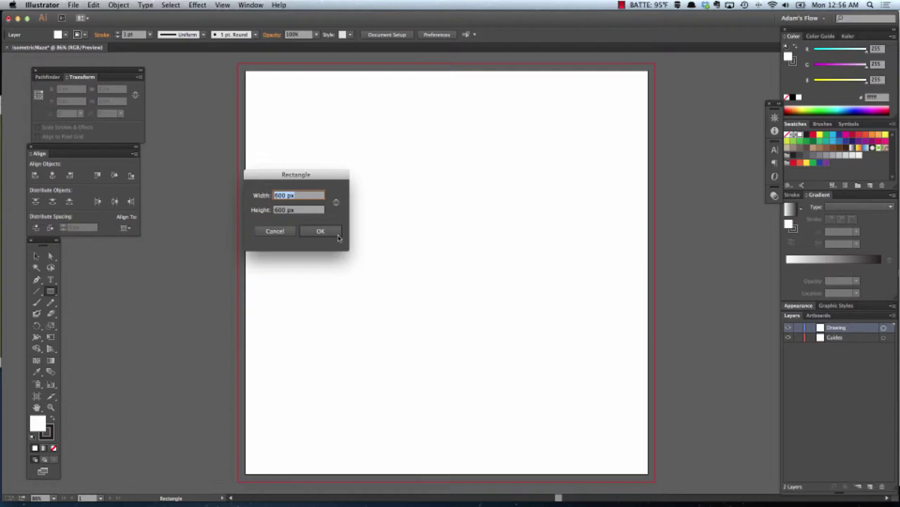
Create the 600 px square and set its fill to None.
click(337, 236)
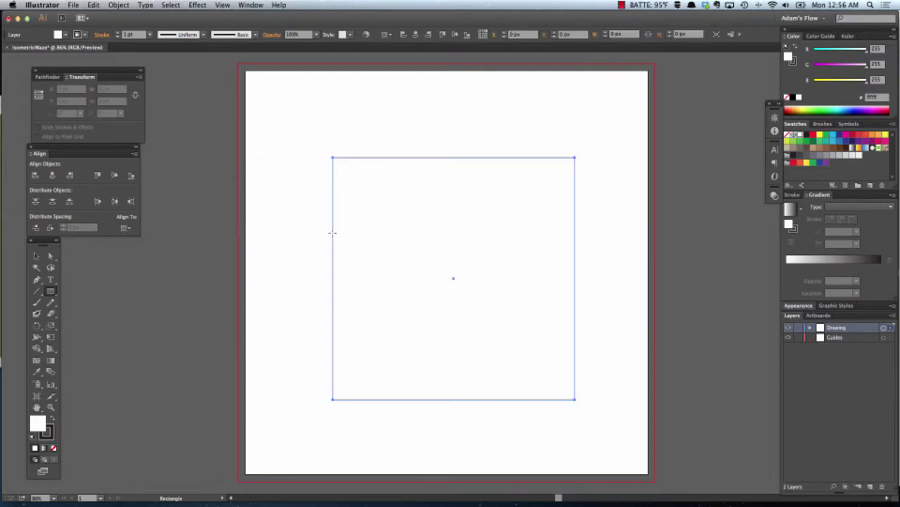
click(63, 35)
click(8, 52)
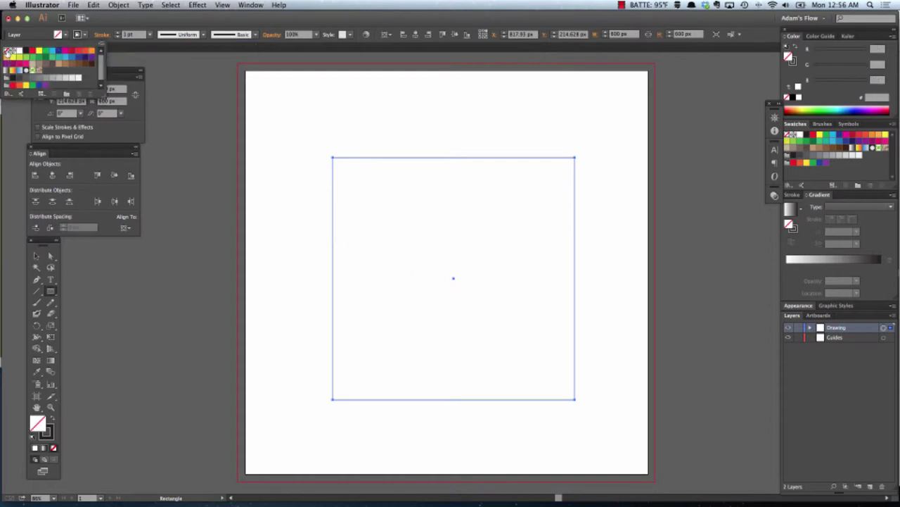
click(125, 228)
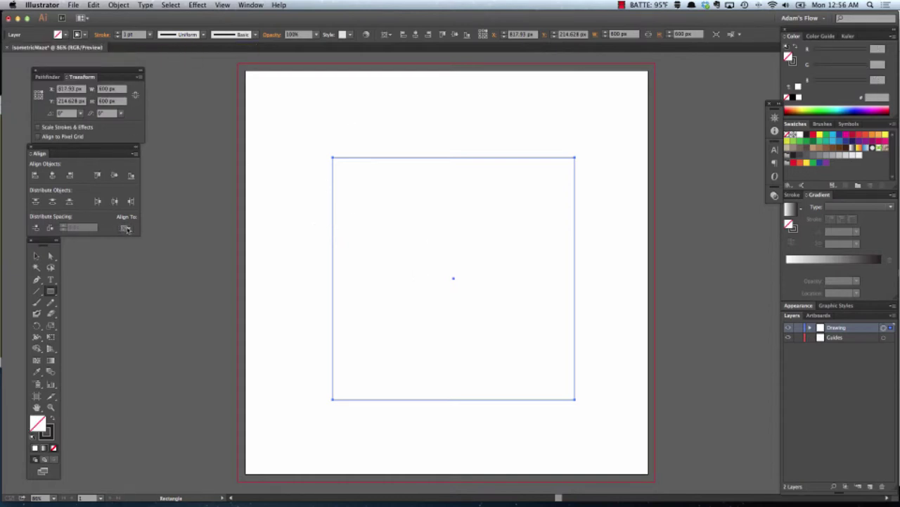
Centre the square horizontally on the artboard, deselect it, and make Guides the active layer.
click(127, 229)
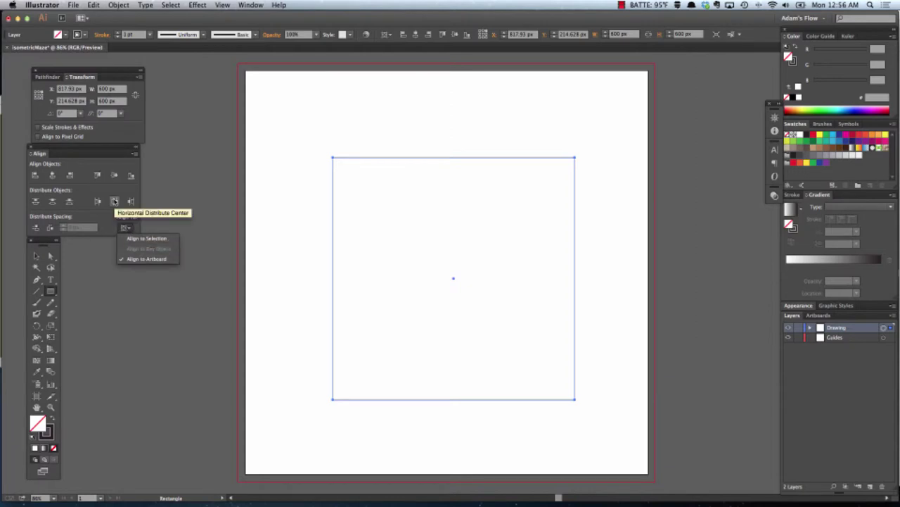
click(114, 174)
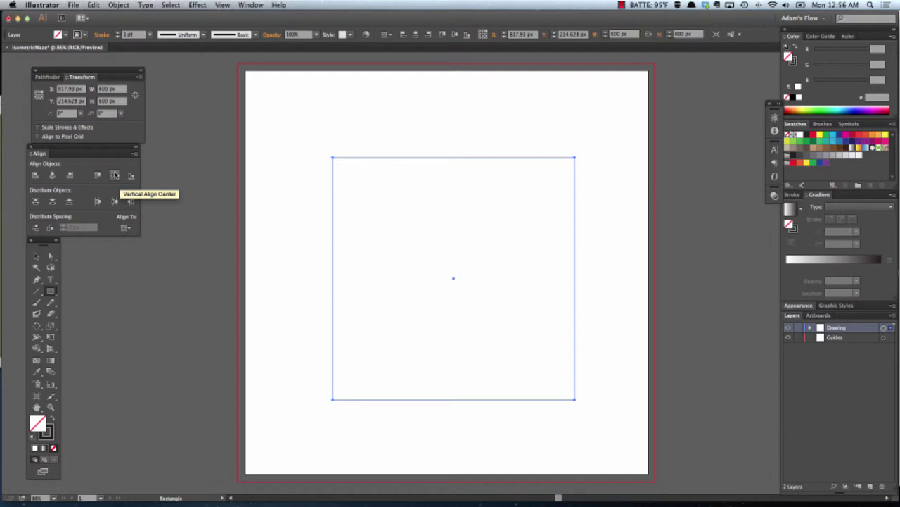
click(52, 174)
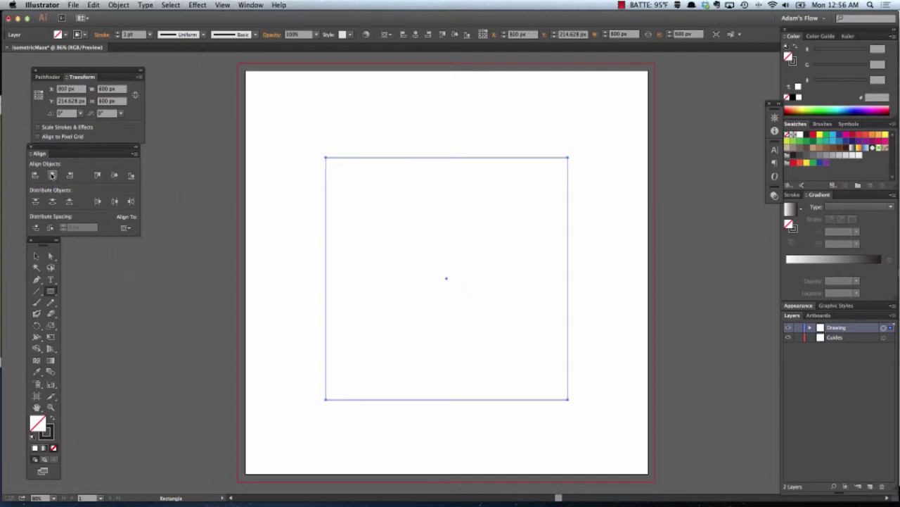
key(v)
click(571, 126)
click(834, 338)
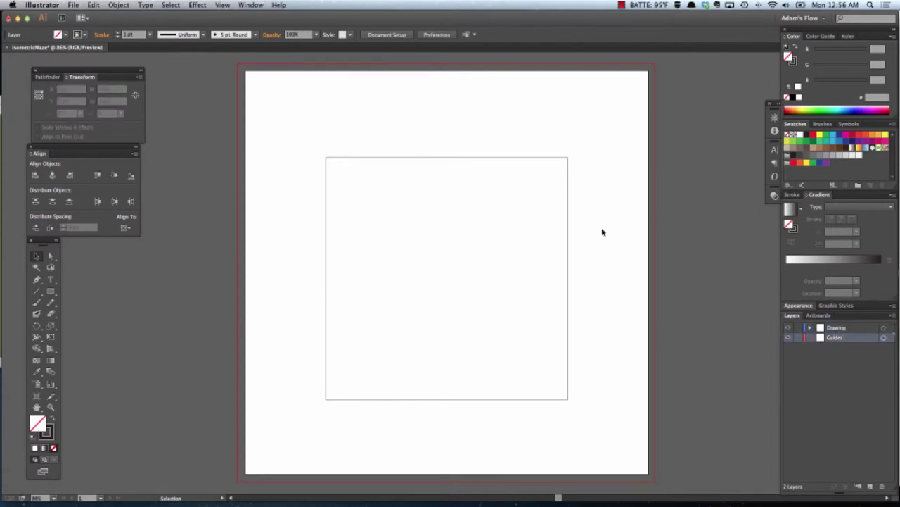
Turn on the document rulers around the isometricMaze artboard.
click(220, 5)
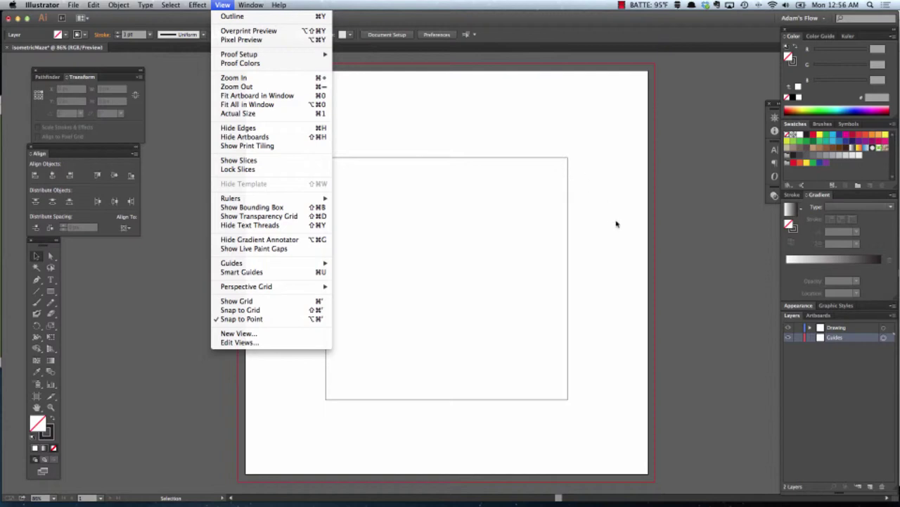
click(859, 340)
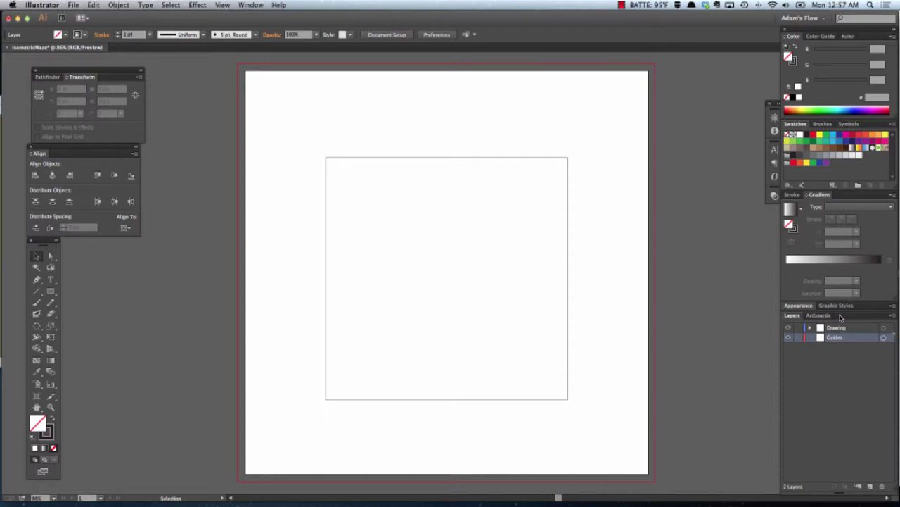
key(super+r)
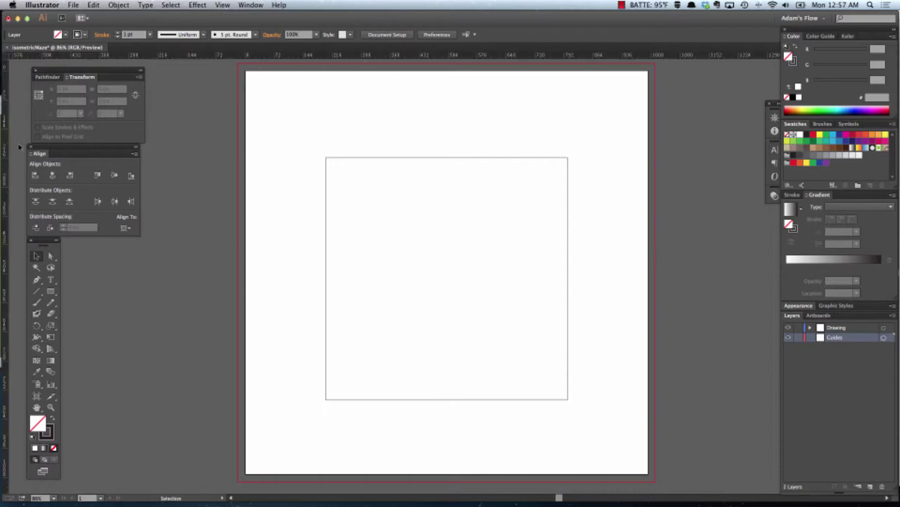
Place vertical guides on the square's left and right edges.
drag(7, 148, 327, 161)
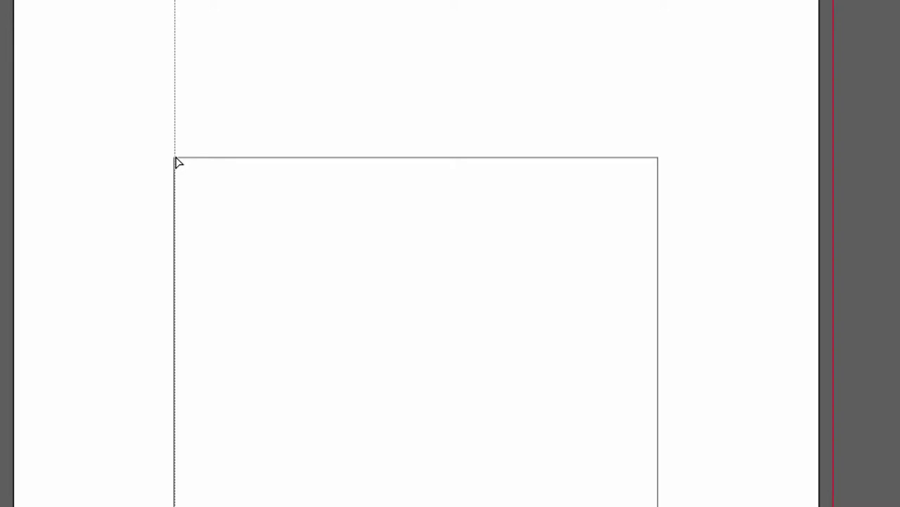
drag(176, 160, 174, 158)
key(z)
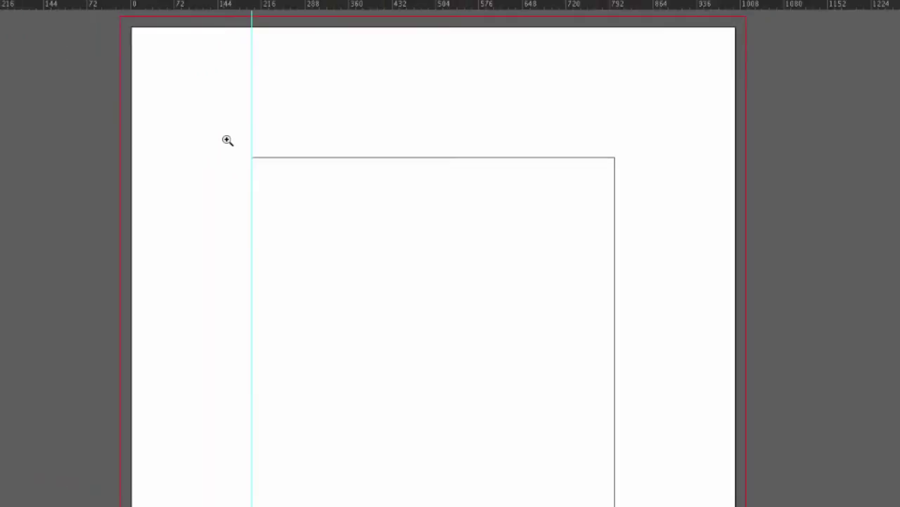
drag(284, 133, 357, 171)
key(v)
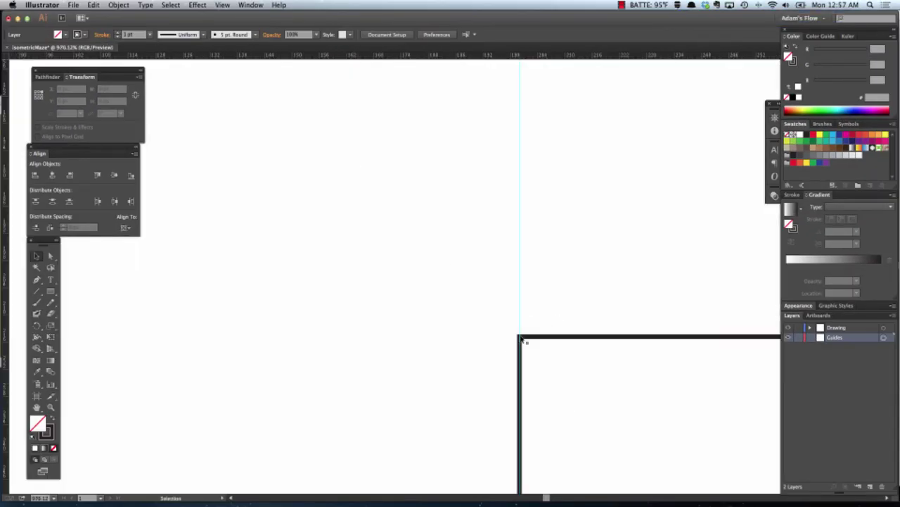
key(a)
key(super+0)
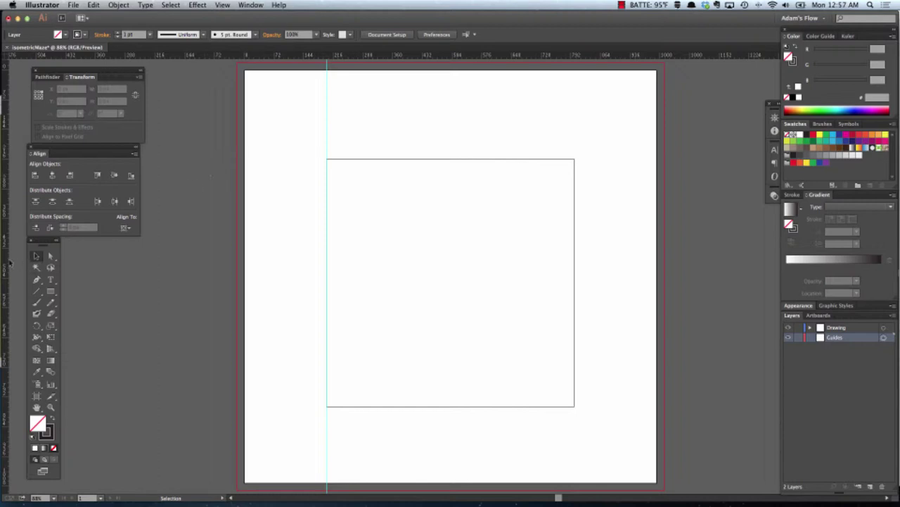
drag(6, 260, 575, 161)
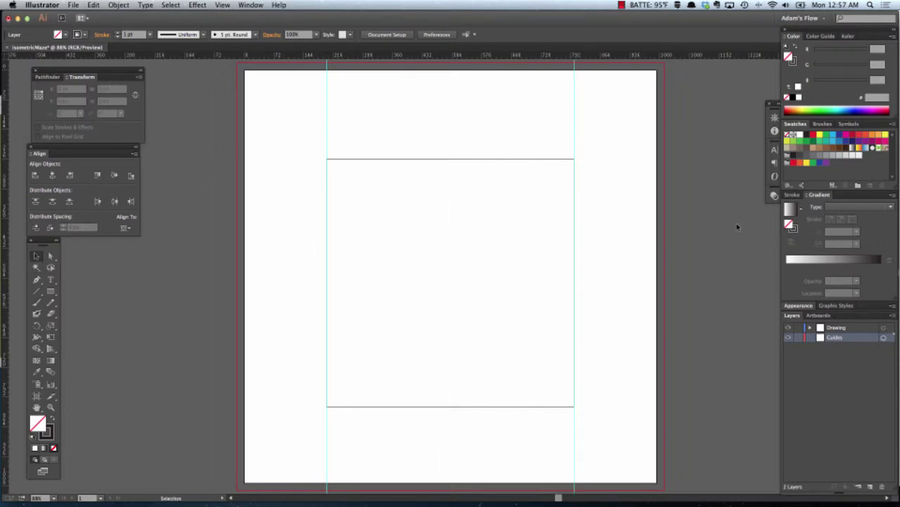
click(487, 160)
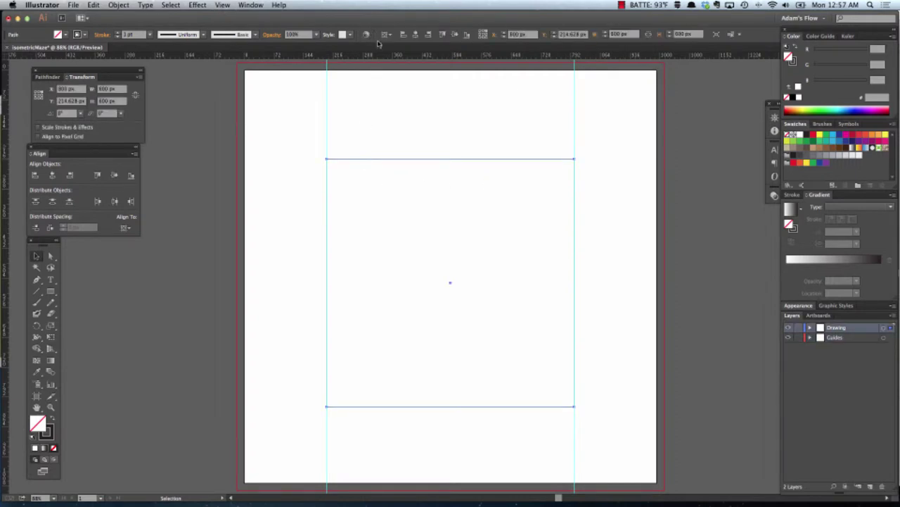
Add a horizontal guide through the square's centre, move it to the Guides layer, and delete the square.
drag(390, 55, 450, 283)
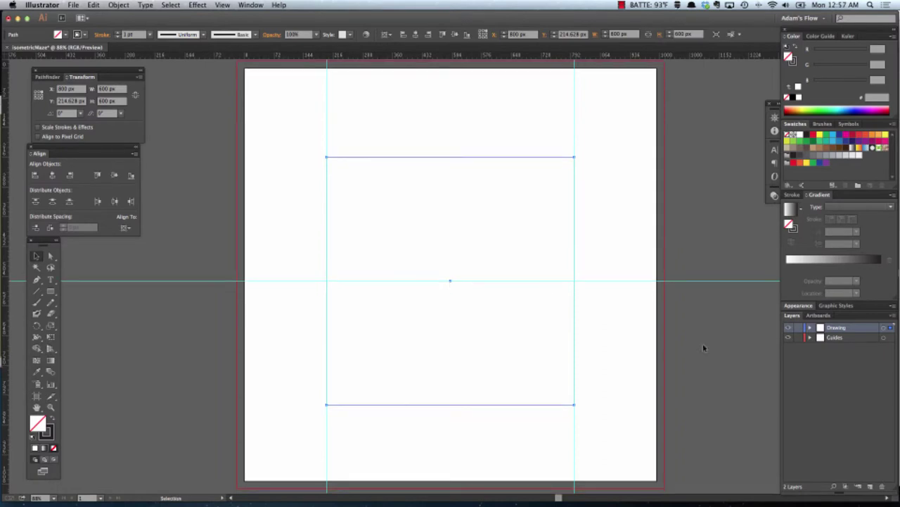
click(809, 328)
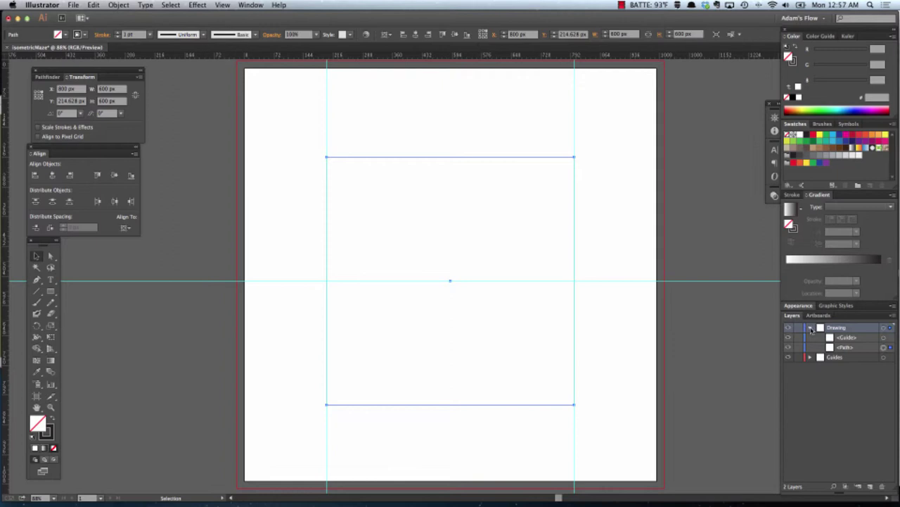
click(853, 339)
drag(856, 347, 840, 359)
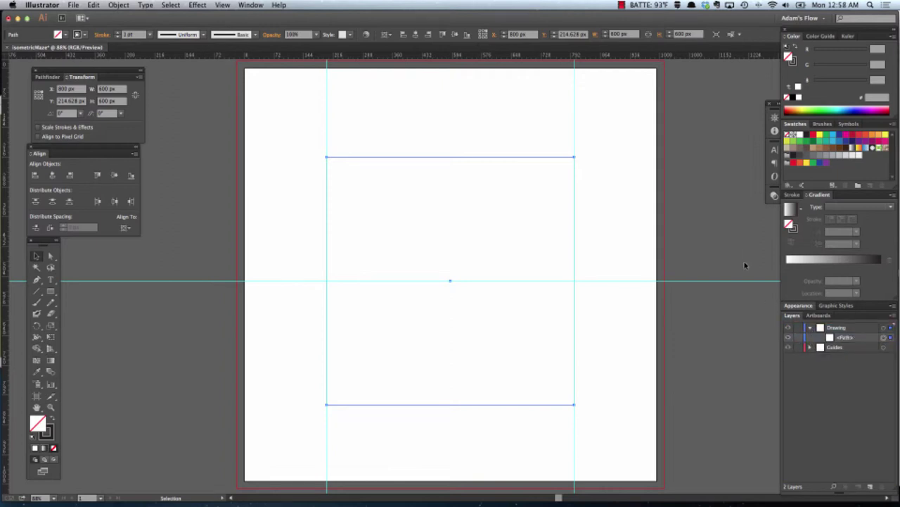
scroll(605, 225, up, 10)
scroll(618, 270, up, 5)
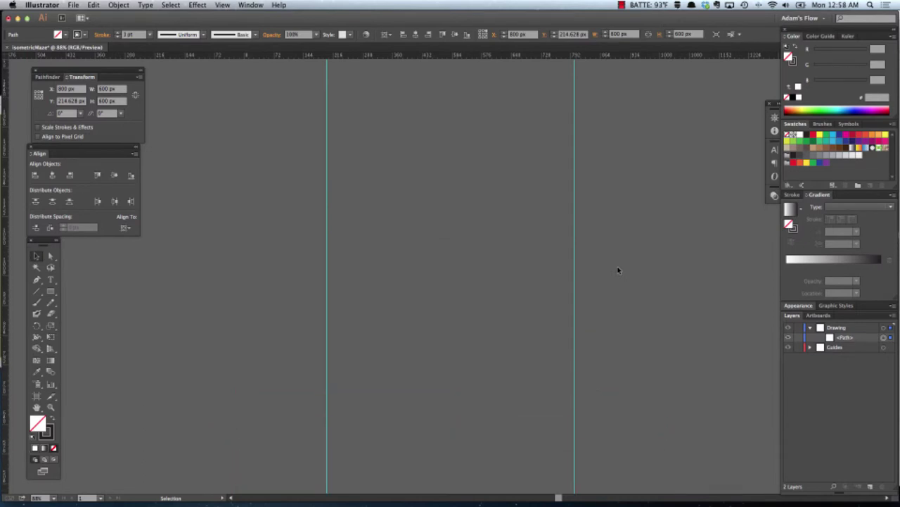
scroll(618, 270, down, 10)
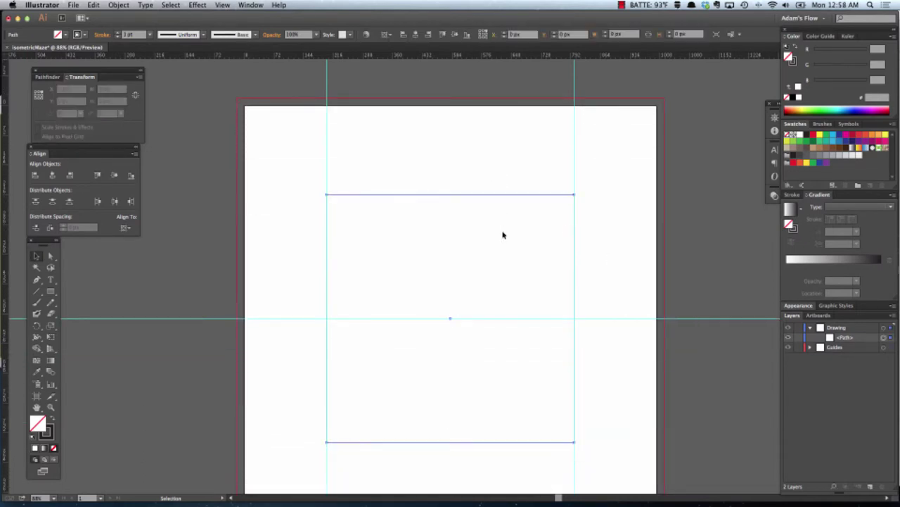
key(Delete)
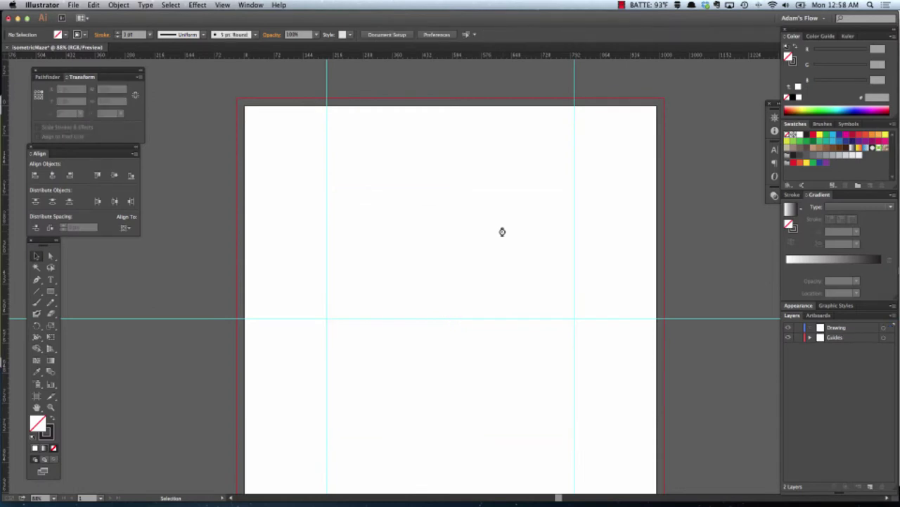
click(863, 340)
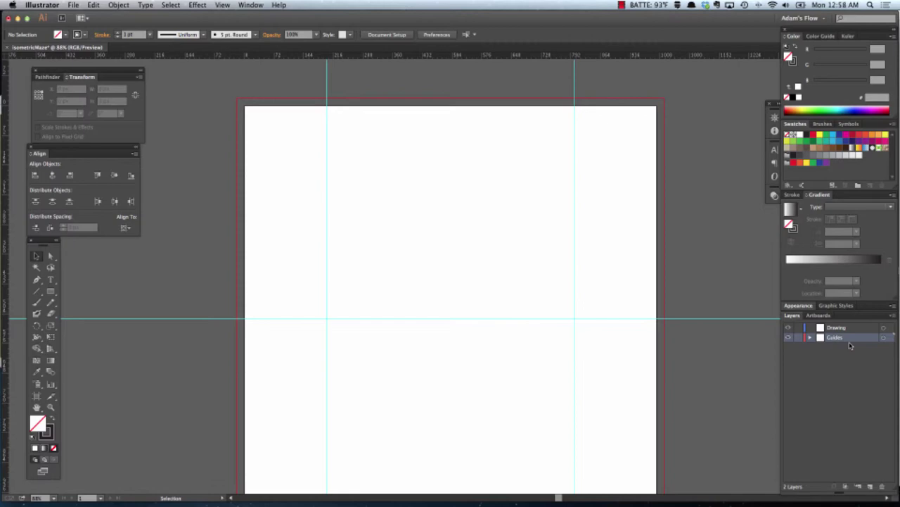
key(super+Tab)
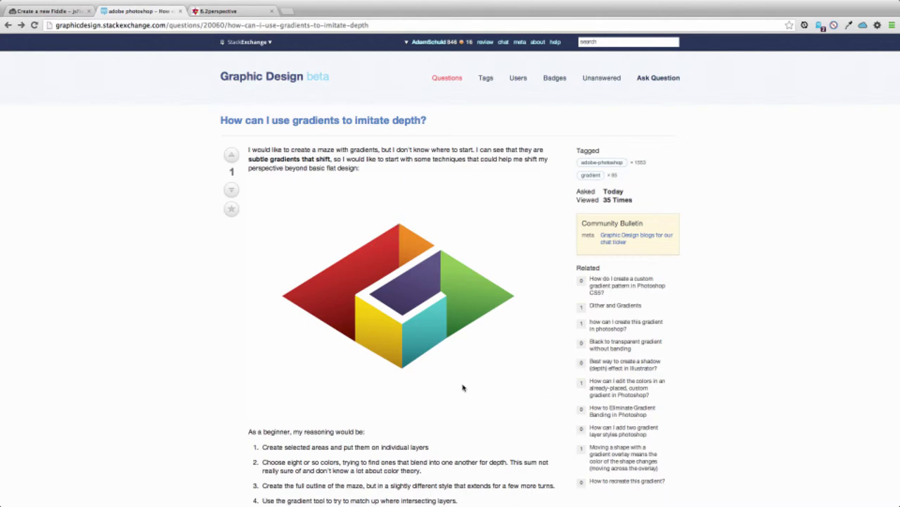
key(ctrl+Left)
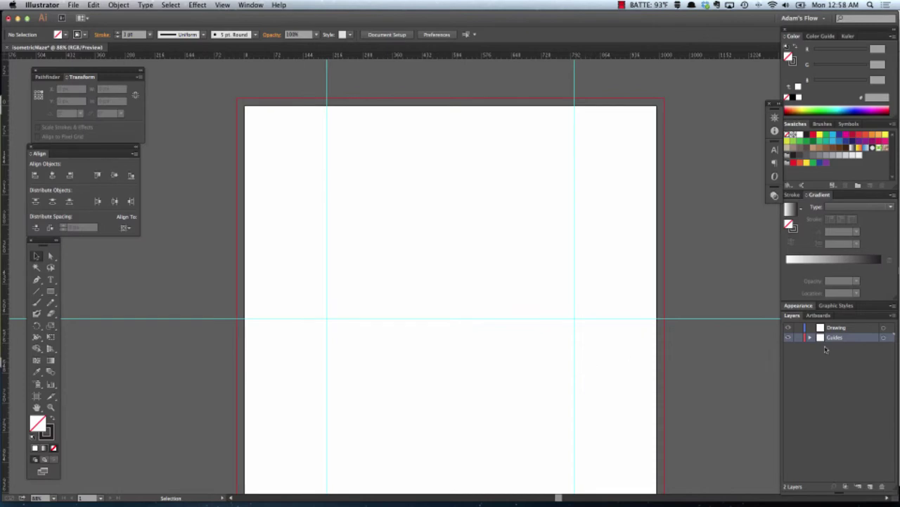
click(224, 5)
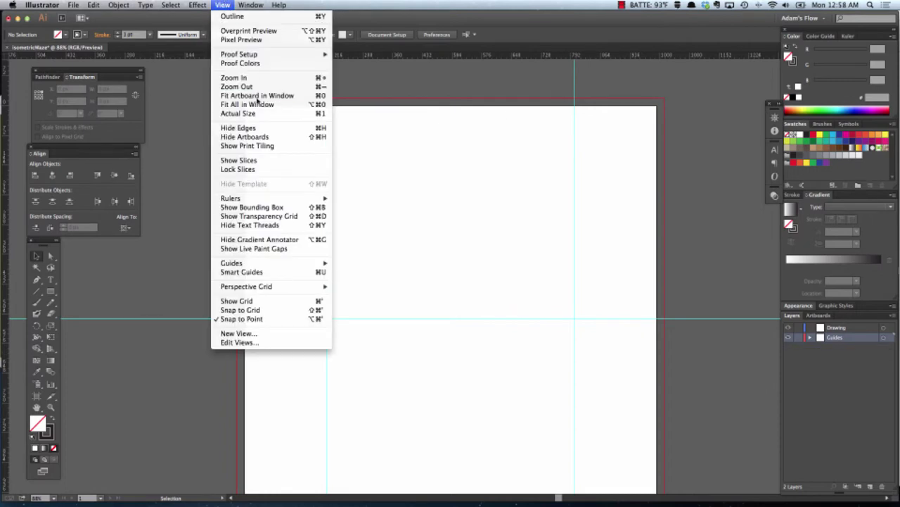
Unlock the guides and add a new horizontal guide across the upper artboard.
mouse_move(297, 262)
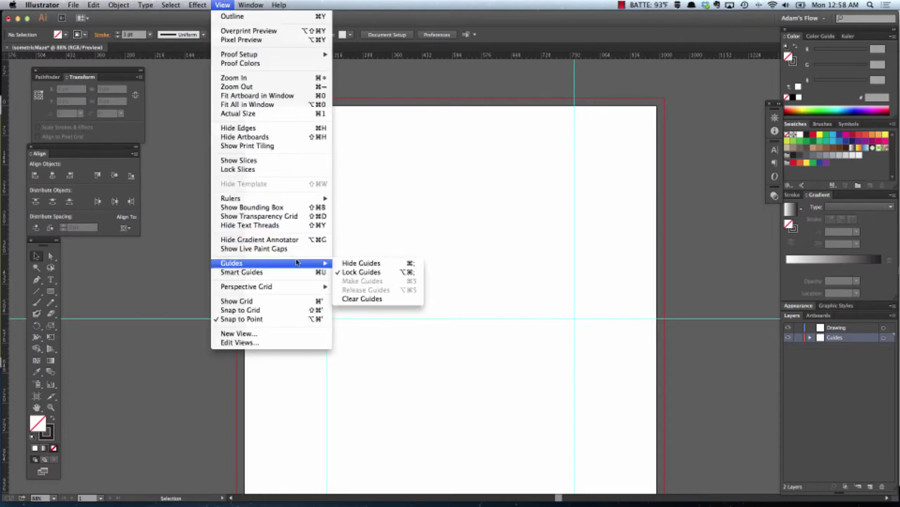
click(356, 273)
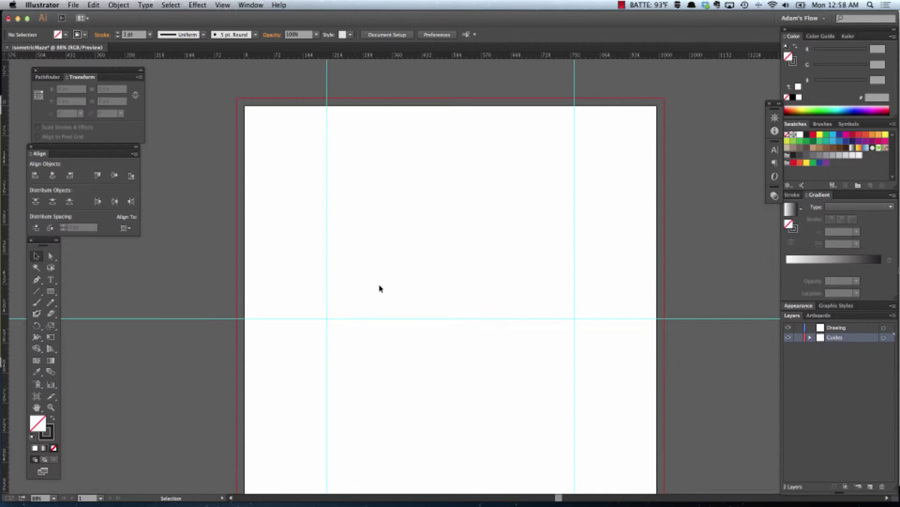
click(574, 330)
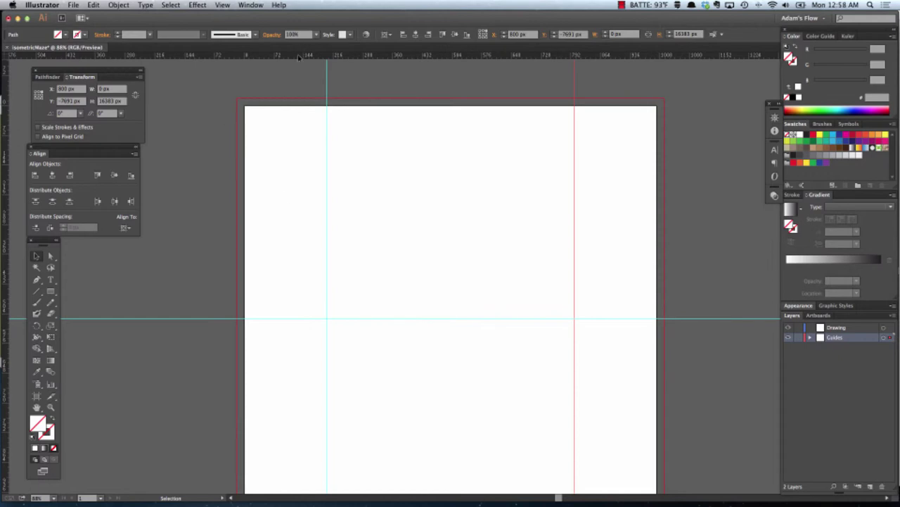
drag(302, 53, 436, 231)
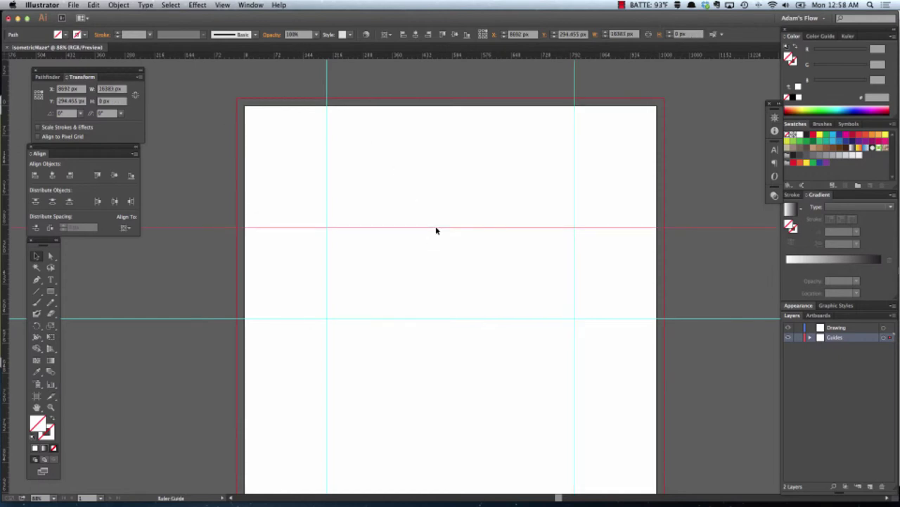
key(r)
Rotate the horizontal guide 30° and move it through the right guide intersection.
key(Return)
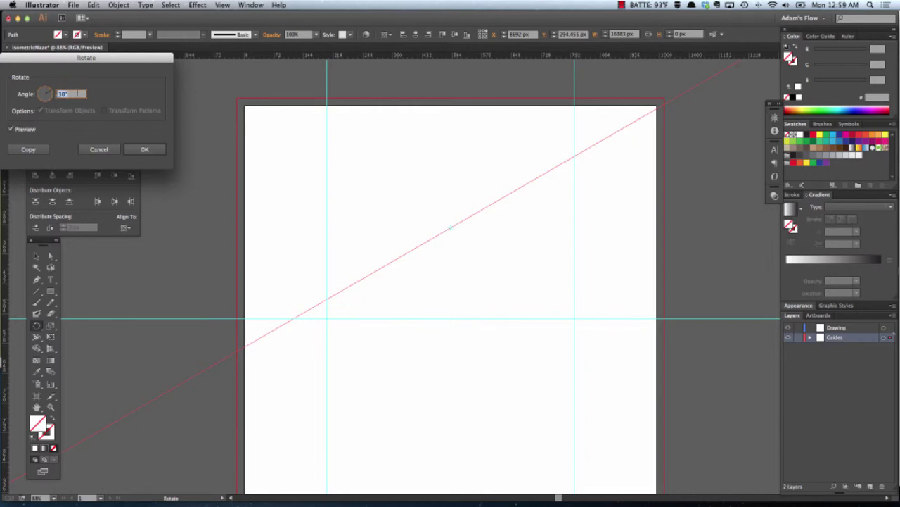
click(157, 150)
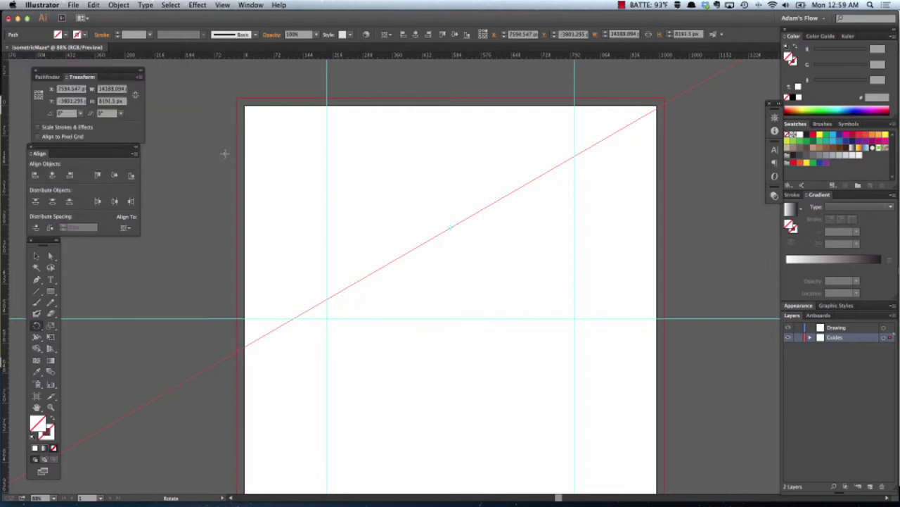
key(v)
drag(458, 226, 573, 318)
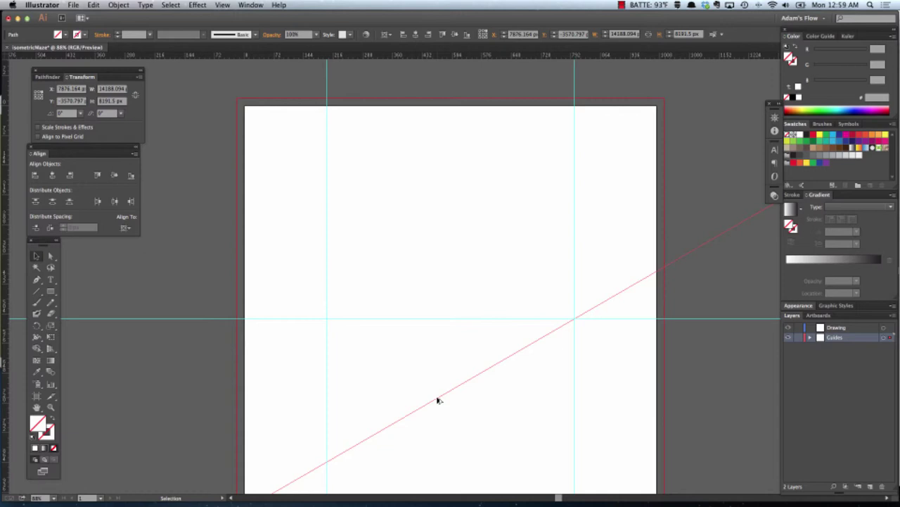
drag(437, 399, 327, 322)
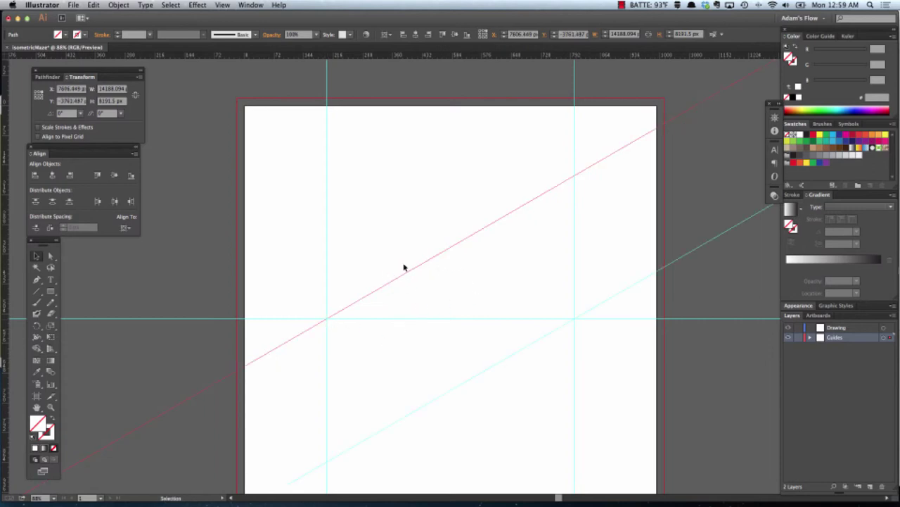
Add a copy of the diagonal guide rotated −60° so it runs down to the right.
key(r)
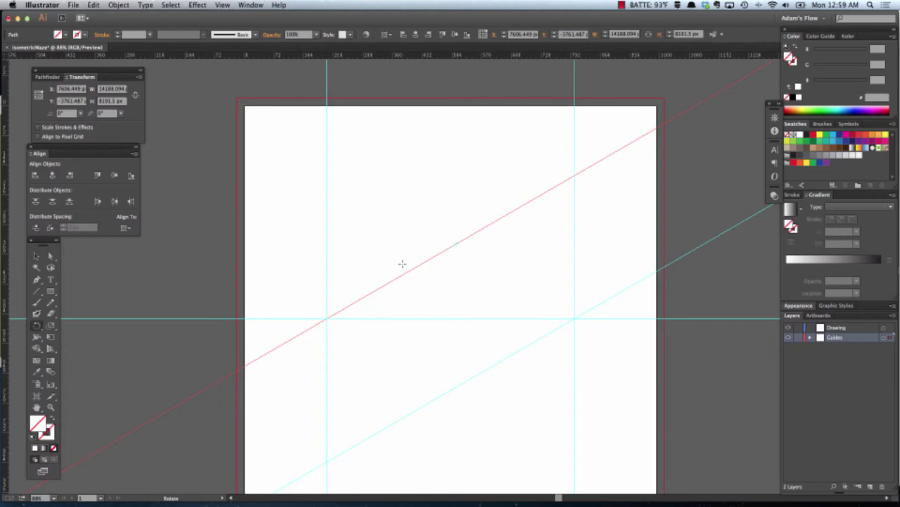
double_click(37, 327)
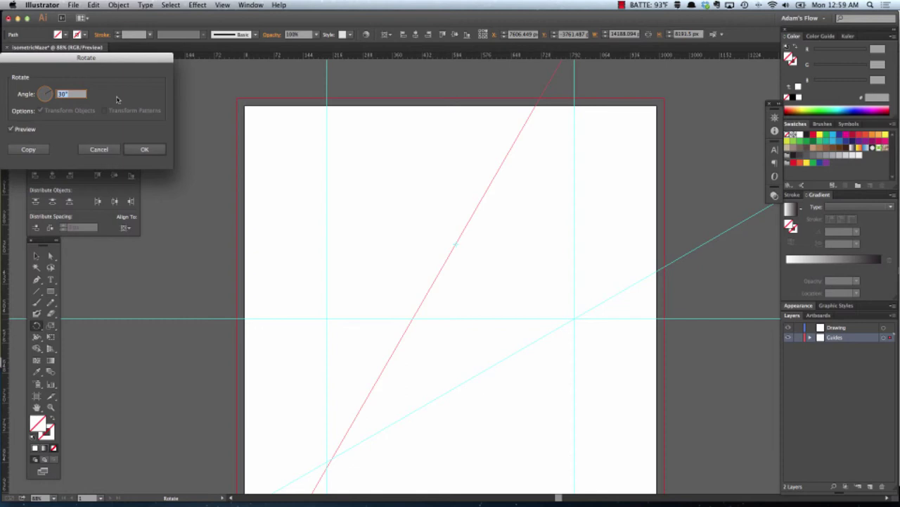
text(-30)
key(Tab)
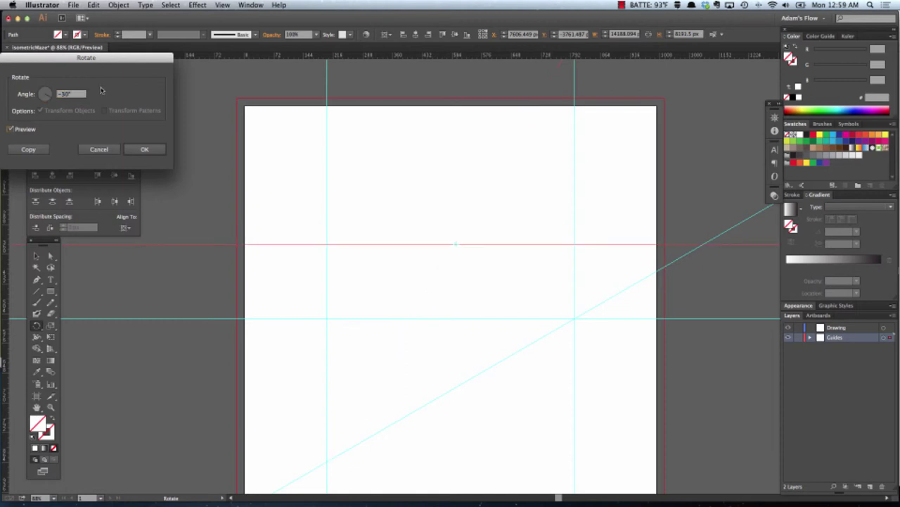
click(63, 95)
text(-60)
key(Tab)
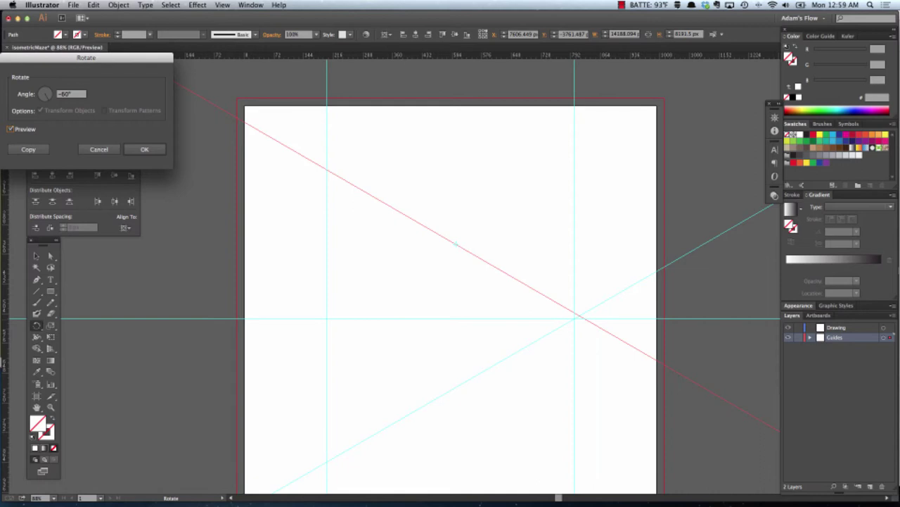
click(149, 147)
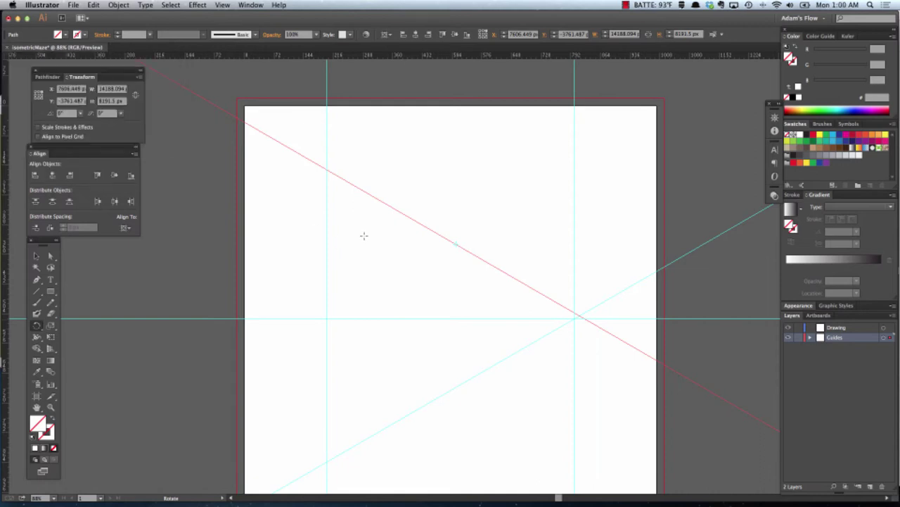
key(super+z)
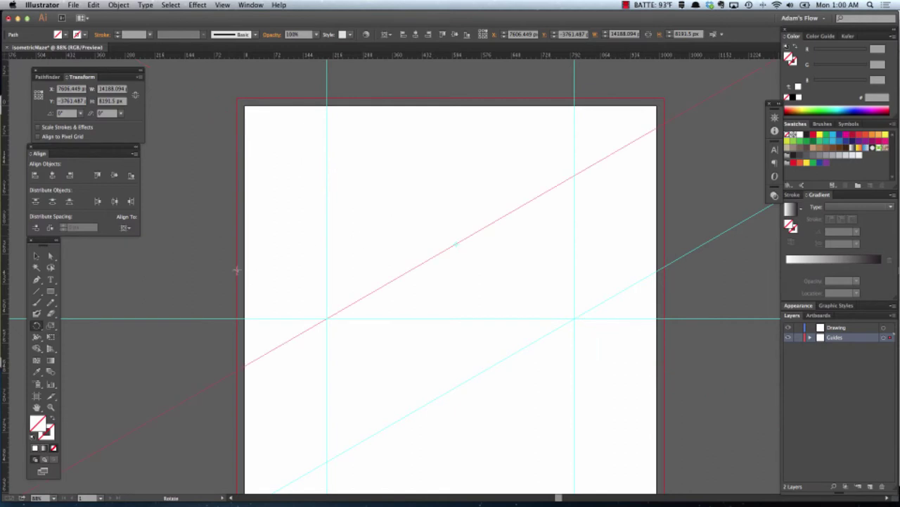
key(Return)
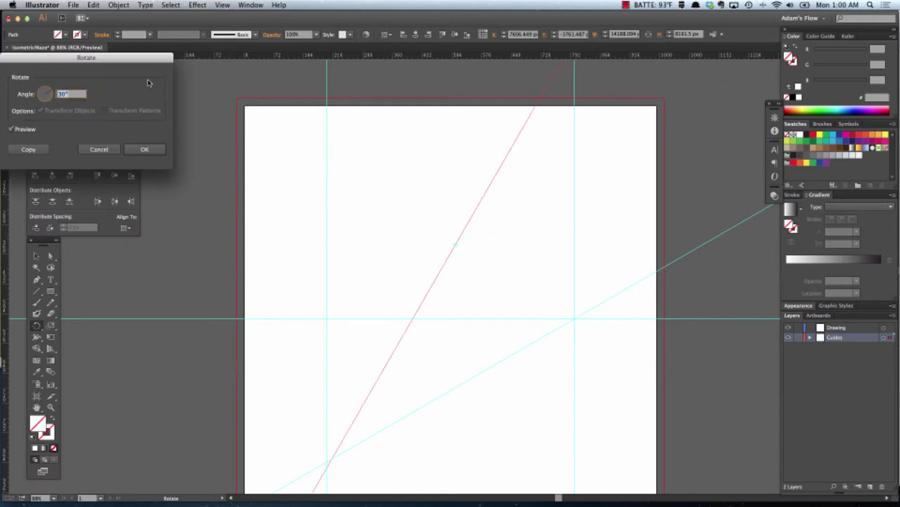
text(-60)
click(35, 150)
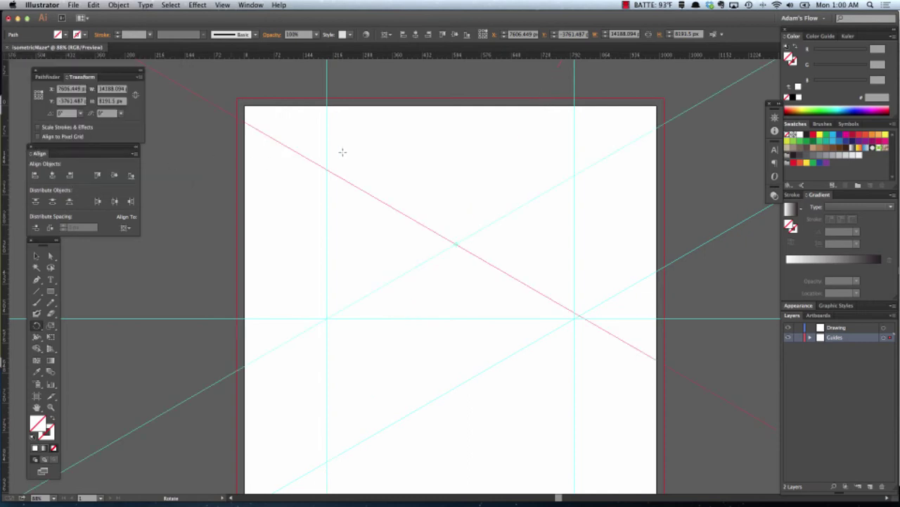
Move the down-right diagonal guide onto the left vertical/horizontal guide intersection.
key(v)
click(528, 291)
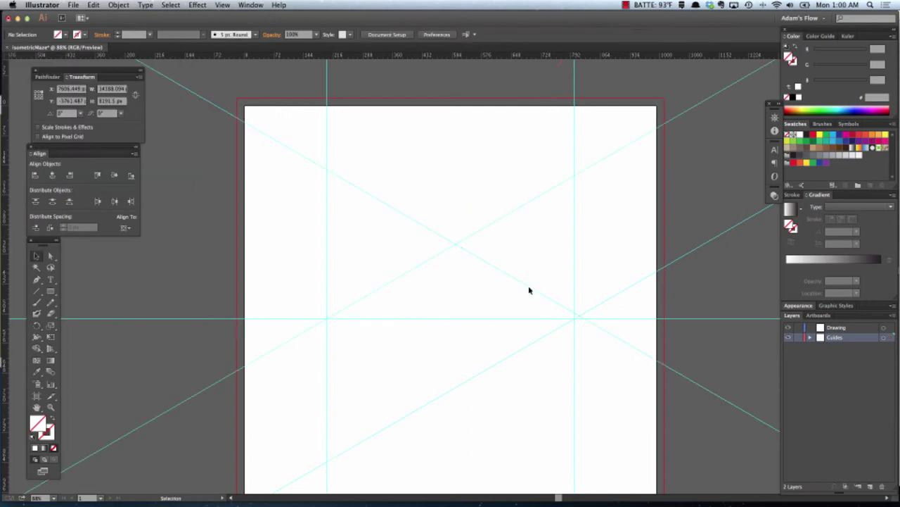
click(533, 289)
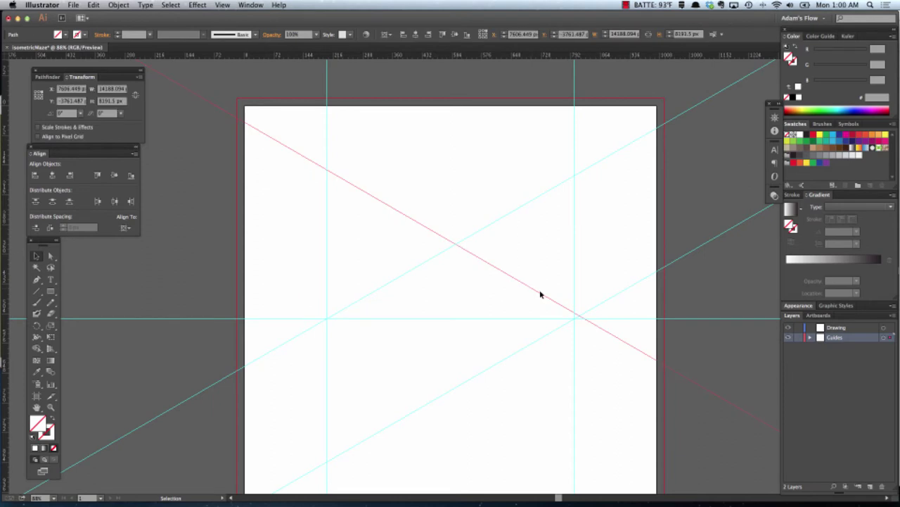
drag(540, 294, 600, 332)
key(super+space)
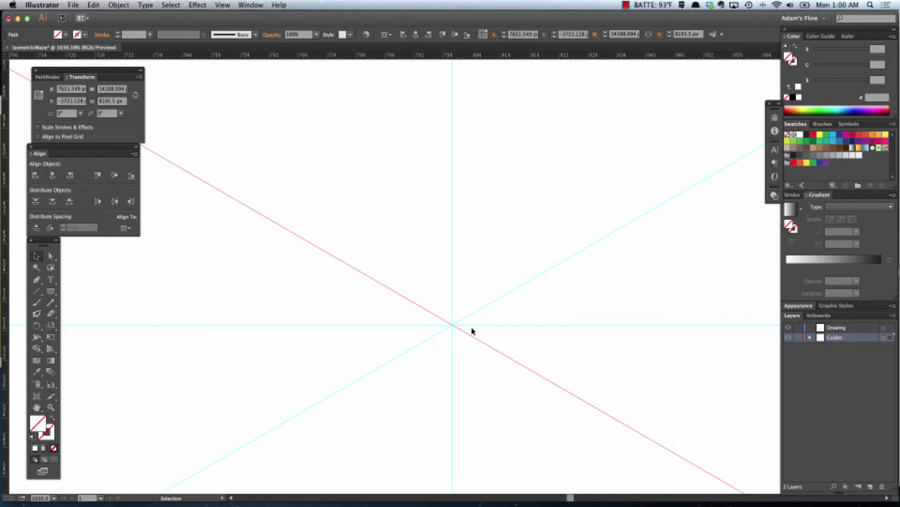
key(super+0)
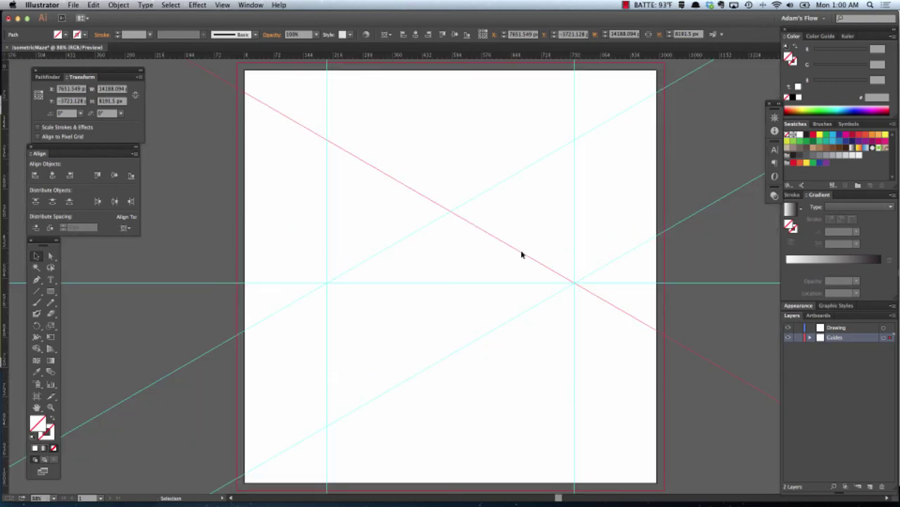
drag(521, 255, 327, 287)
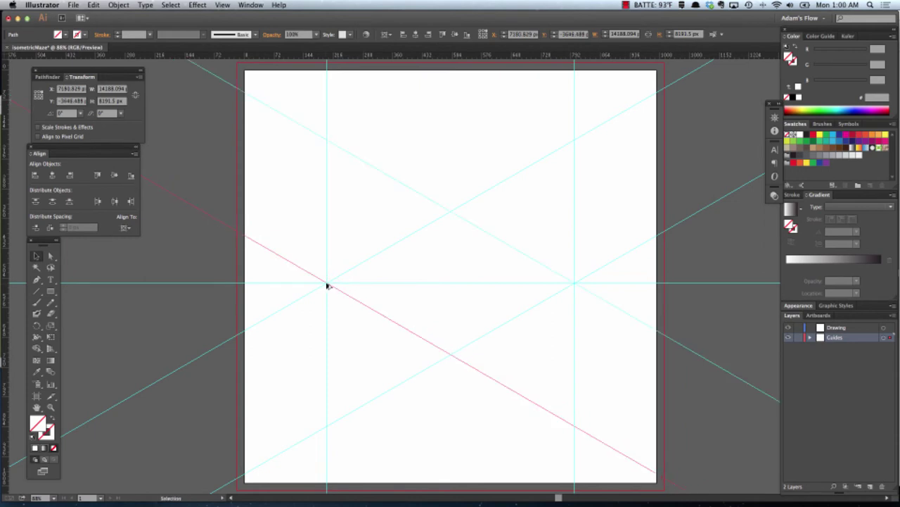
click(494, 258)
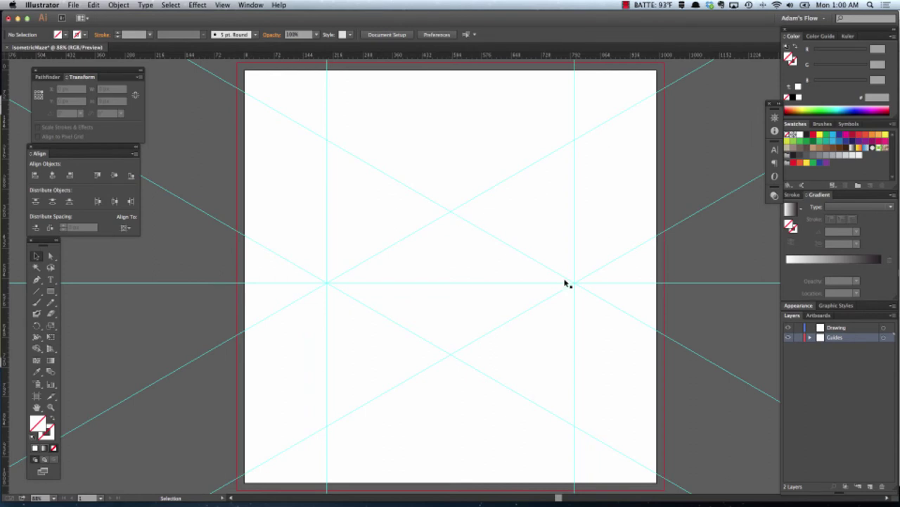
scroll(446, 358, right, 1)
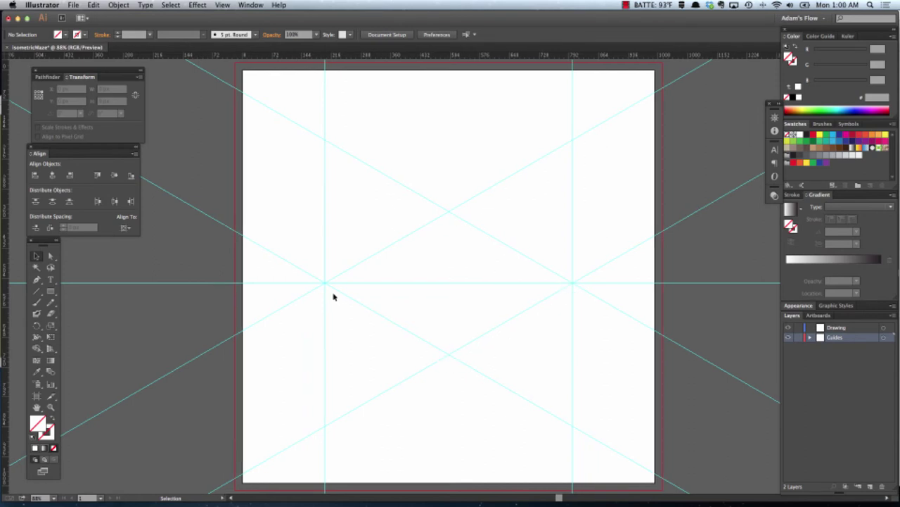
On the Drawing layer, draw a closed diamond path through the four guide intersections.
key(p)
click(863, 329)
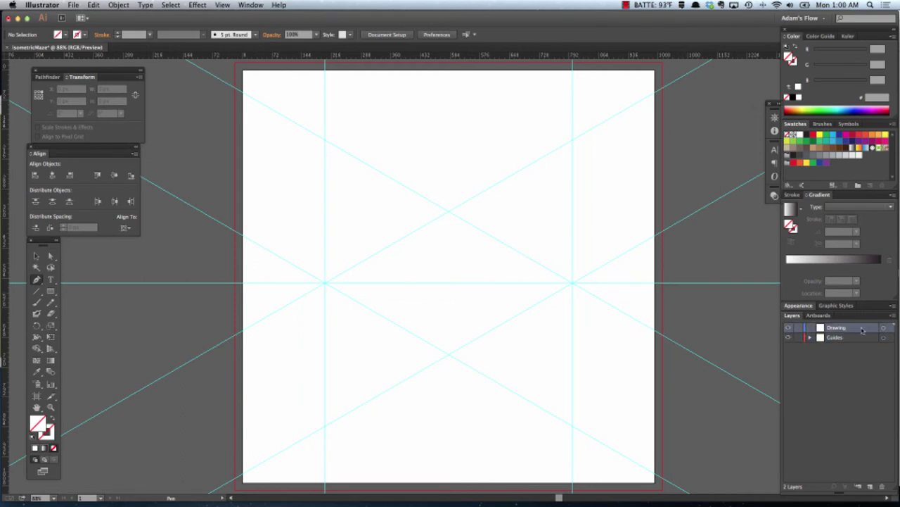
click(324, 282)
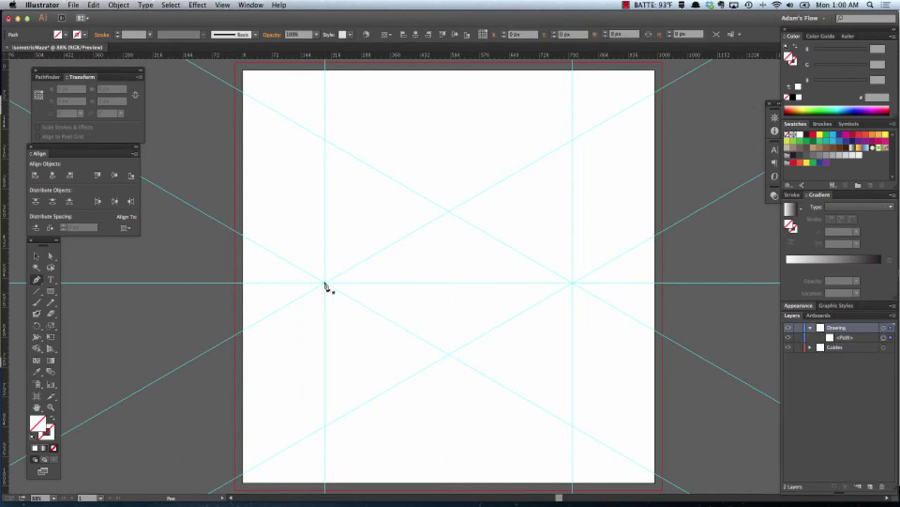
click(449, 211)
click(572, 283)
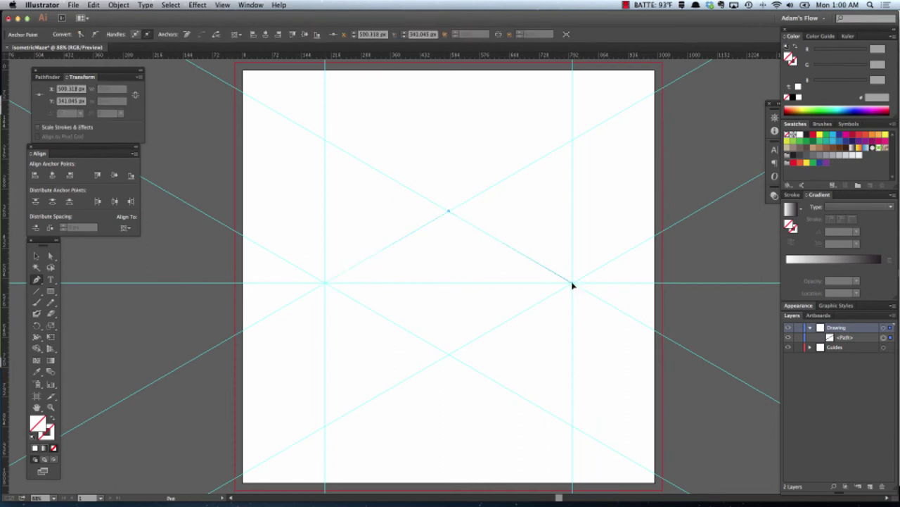
click(449, 354)
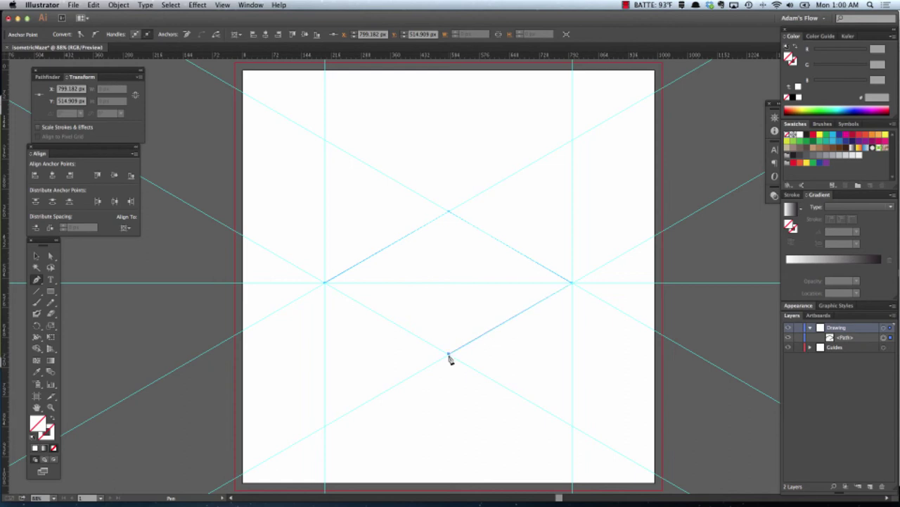
click(325, 283)
Snap the diamond's top anchor onto its guide intersection and give the path a 1 pt stroke.
key(a)
drag(424, 191, 487, 238)
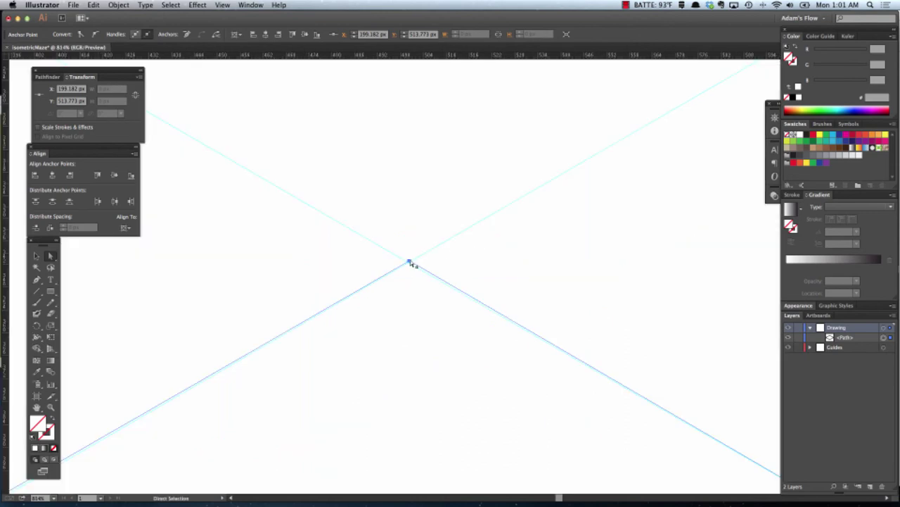
mouse_move(413, 262)
mouse_down()
mouse_move(411, 253)
mouse_move(408, 262)
mouse_up()
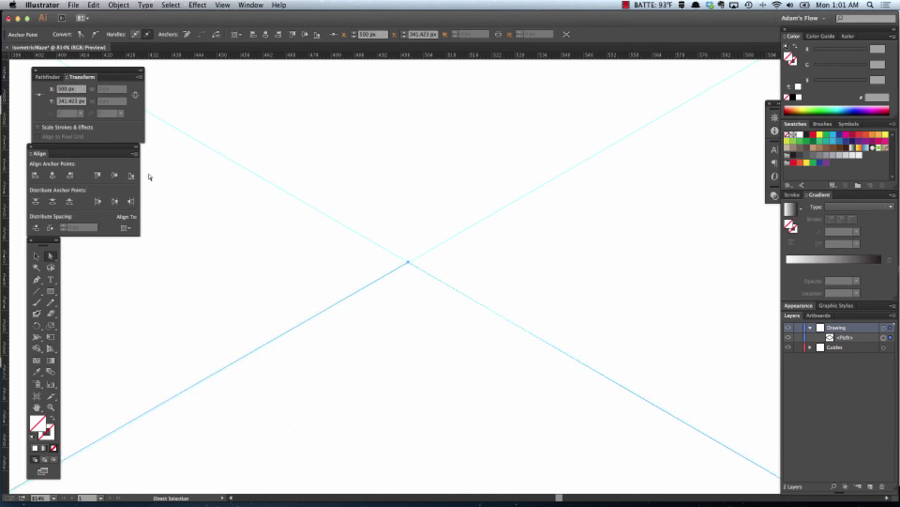
key(v)
click(284, 350)
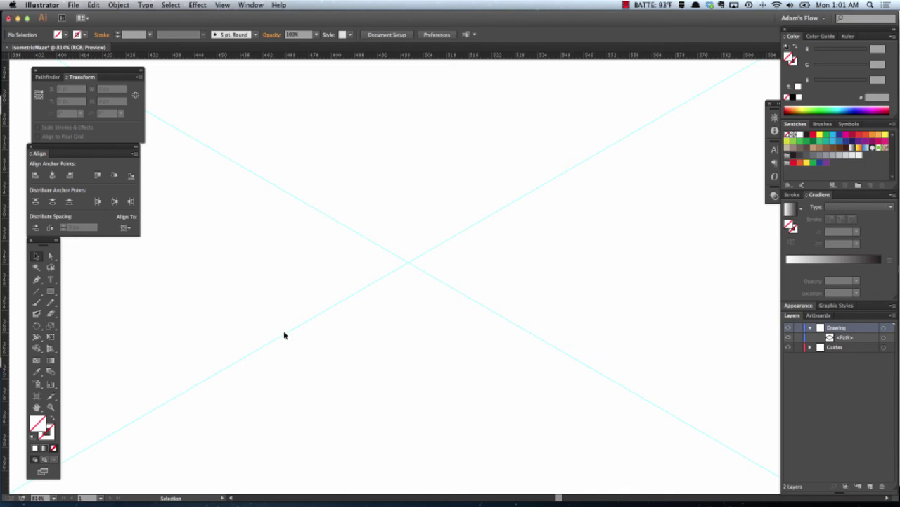
click(284, 337)
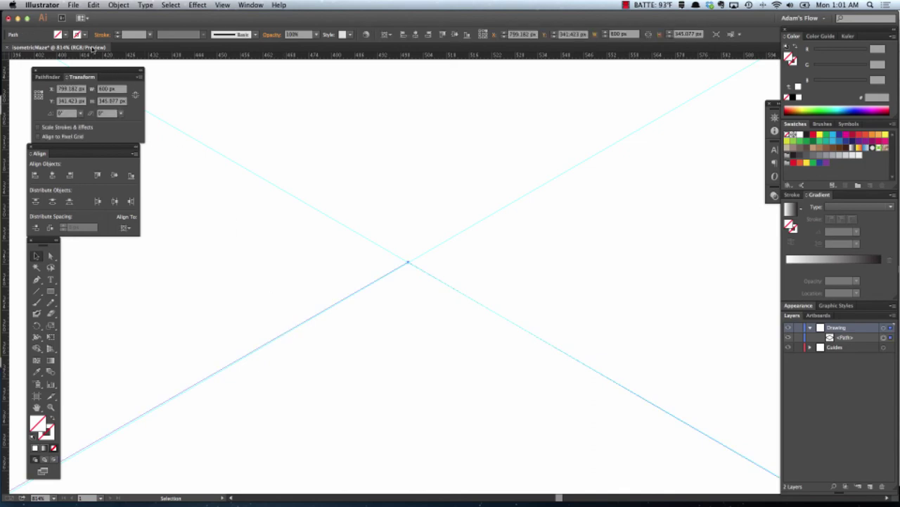
click(118, 35)
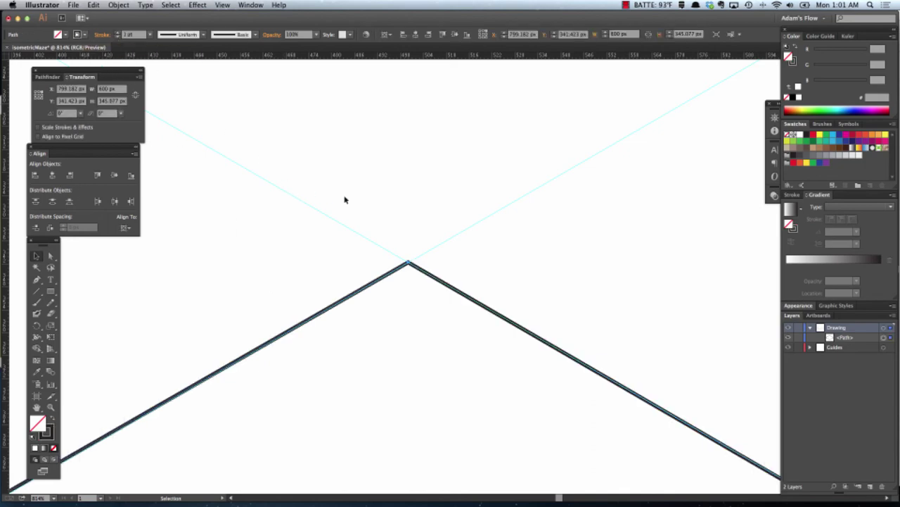
key(a)
click(344, 200)
Snap the diamond's right and bottom anchors onto their guide intersections.
drag(505, 362, 260, 136)
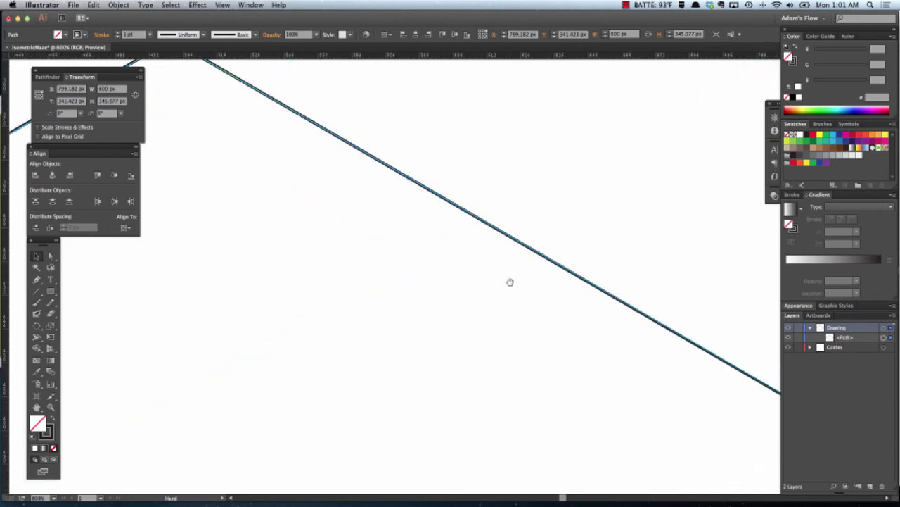
key(super+0)
drag(528, 250, 612, 306)
key(a)
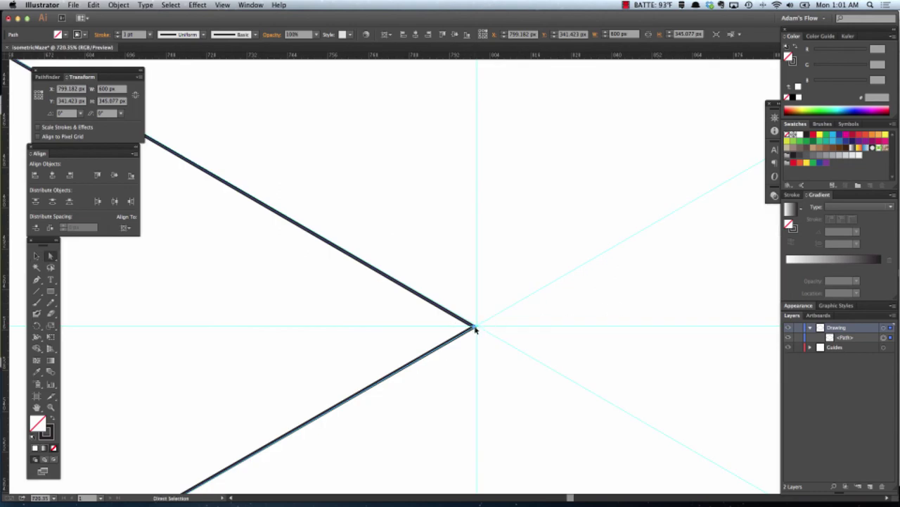
click(475, 329)
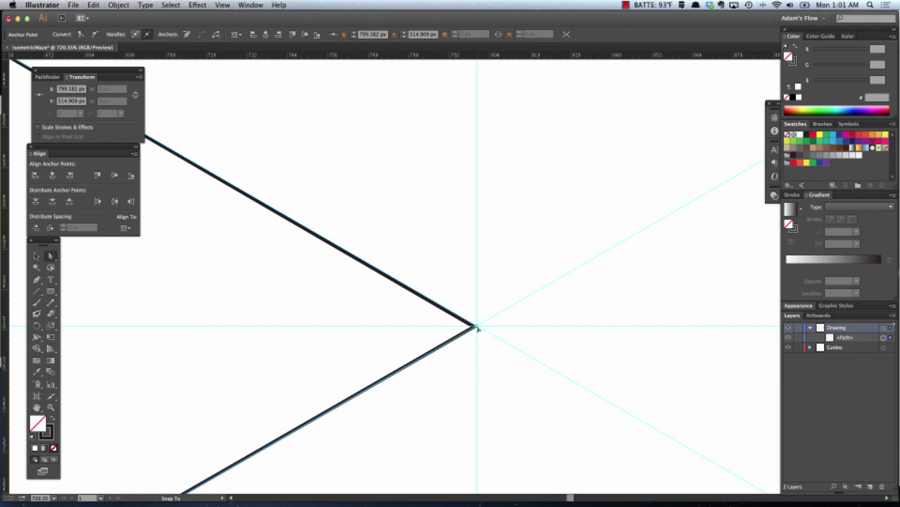
drag(476, 328, 477, 326)
drag(417, 368, 532, 169)
key(super+minus)
key(super+minus)
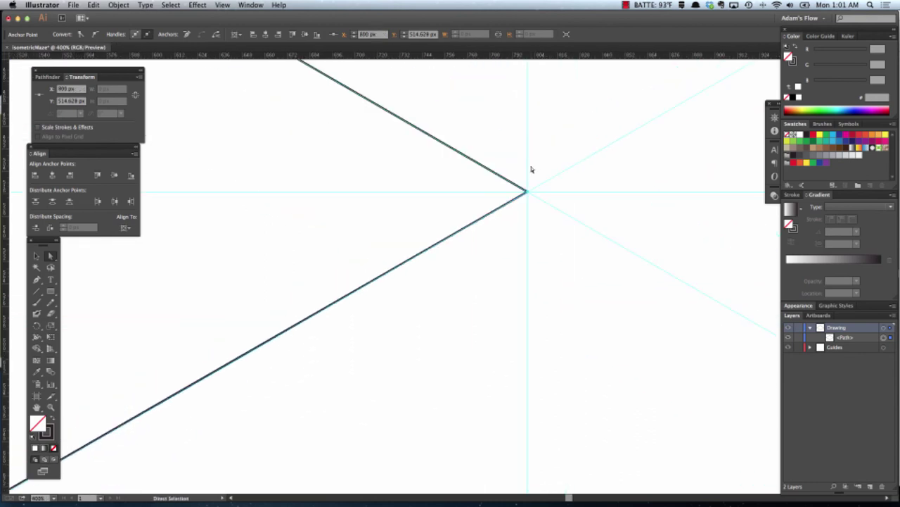
drag(309, 339, 599, 125)
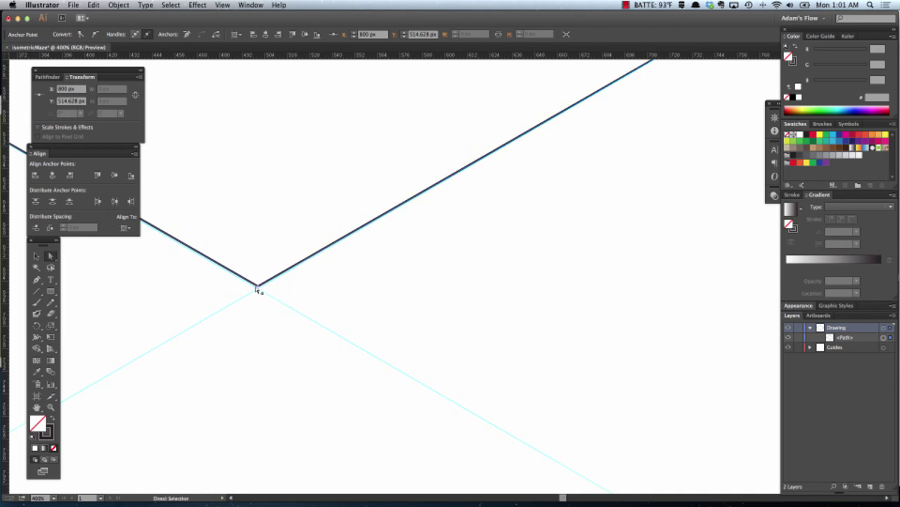
mouse_move(259, 288)
mouse_down()
mouse_move(260, 278)
mouse_move(259, 289)
mouse_up()
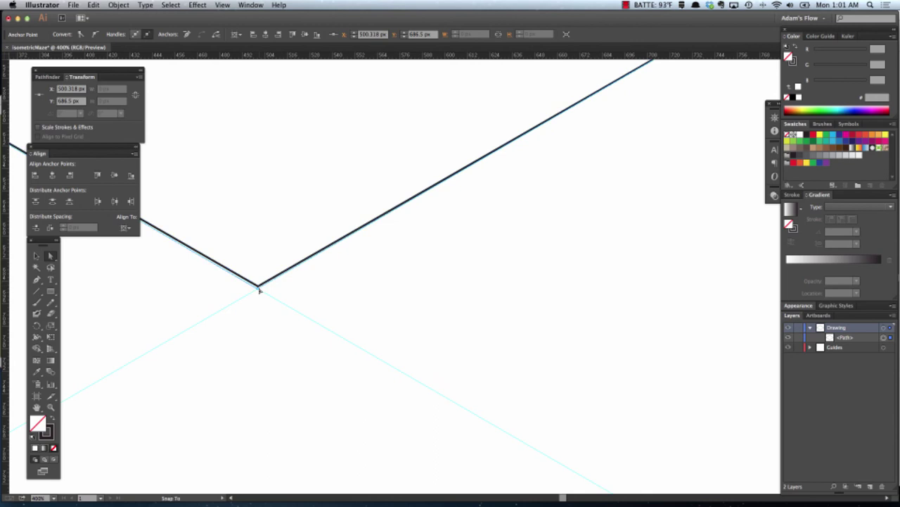
drag(259, 289, 298, 311)
Check the bottom and left anchors sit exactly on the guide intersections.
key(super+space)
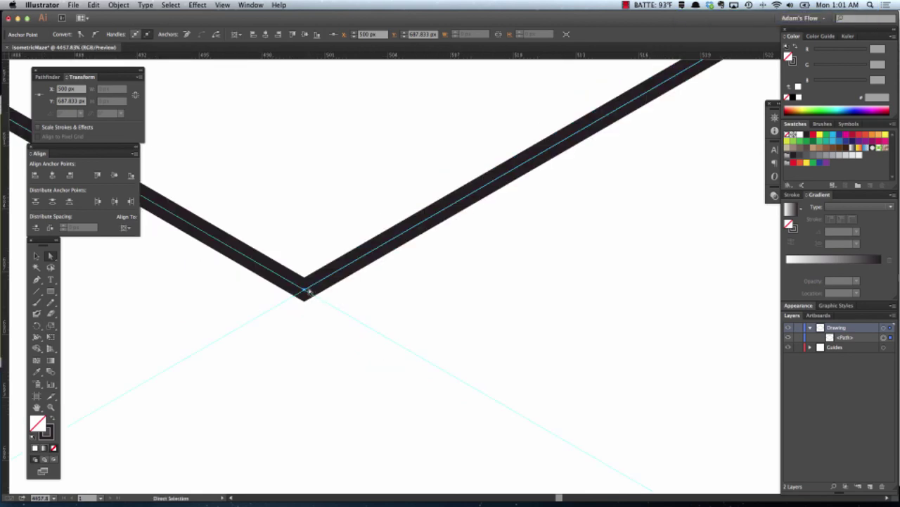
key(super+minus)
key(super+minus)
key(super+minus)
key(super+minus)
key(super+minus)
key(super+minus)
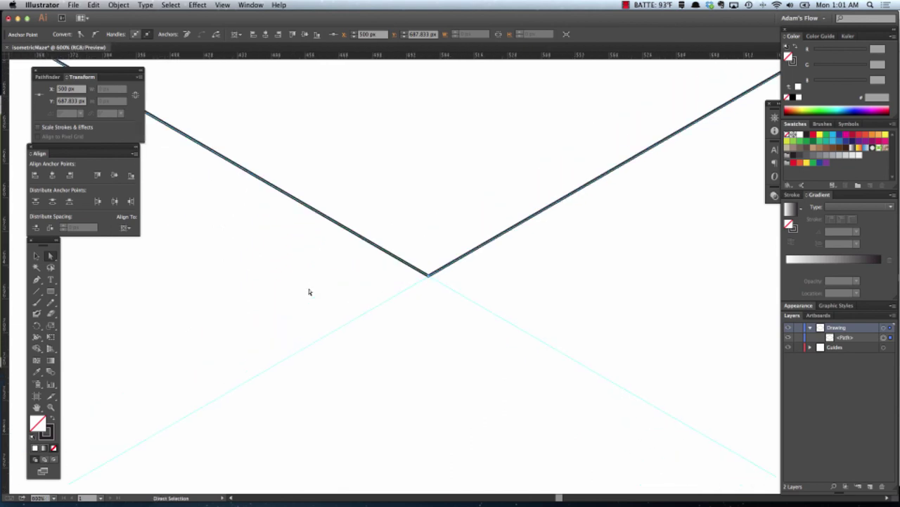
drag(335, 303, 572, 314)
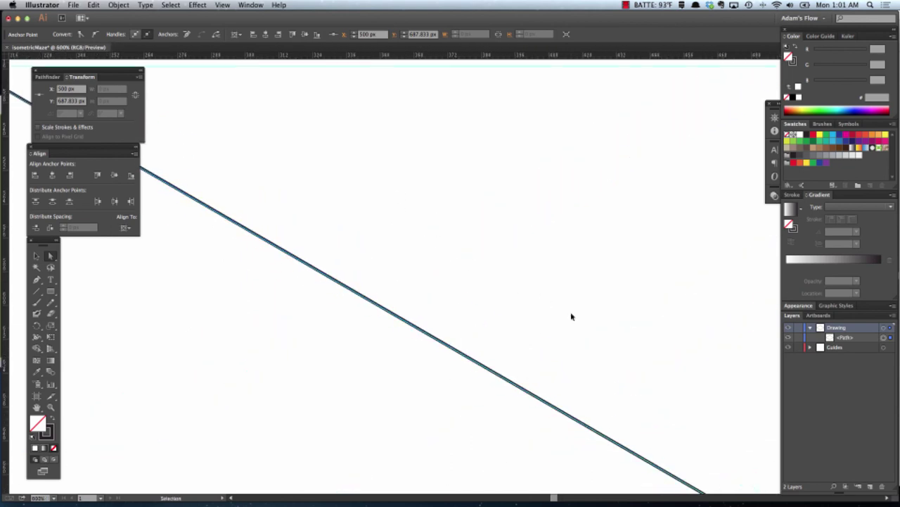
key(super+0)
key(super+space)
drag(278, 241, 368, 305)
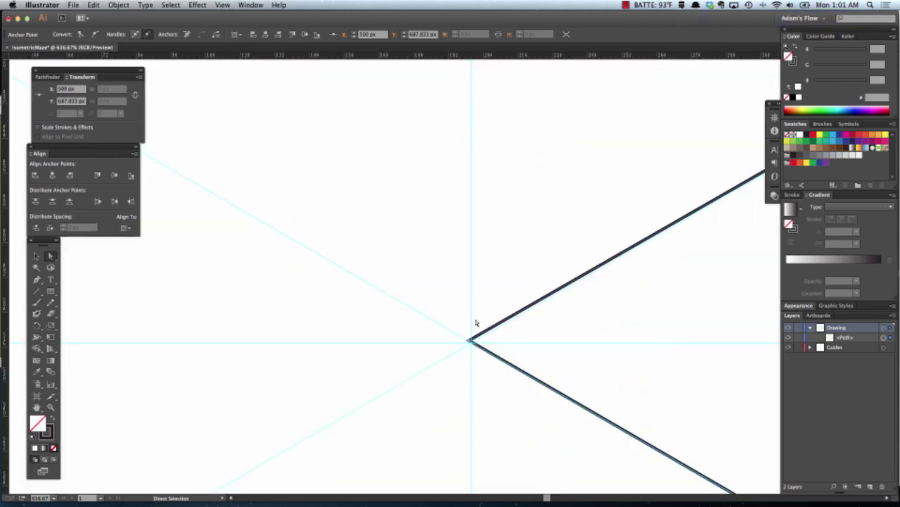
click(473, 345)
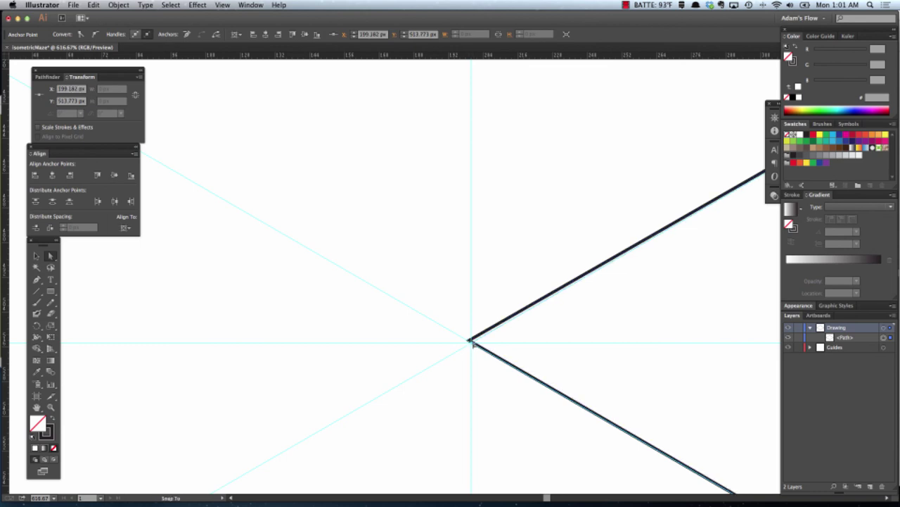
key(super+0)
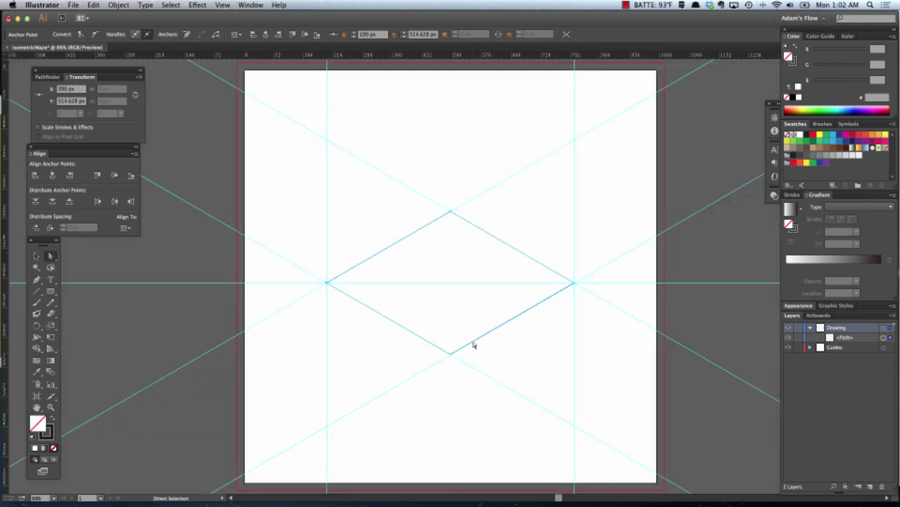
Hide all guides and deselect the diamond path, leaving only its outline on the artboard.
key(super)
key(super+semicolon)
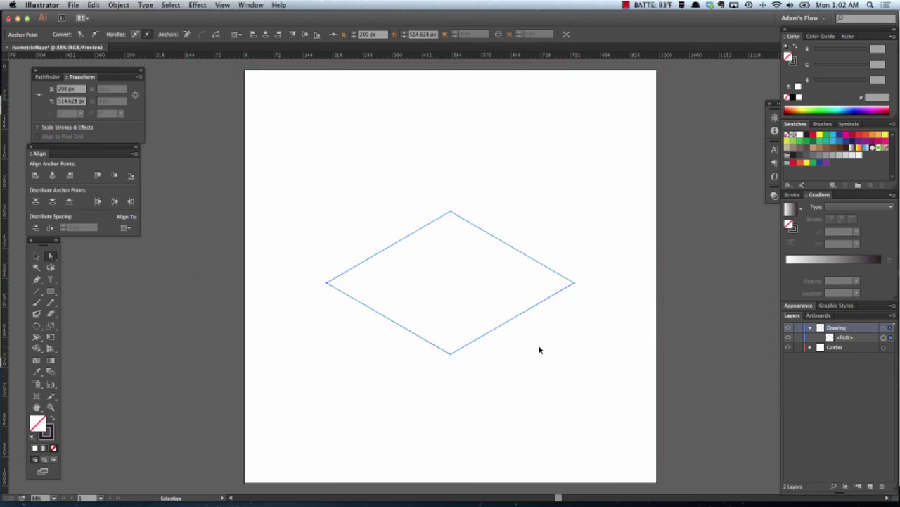
click(551, 245)
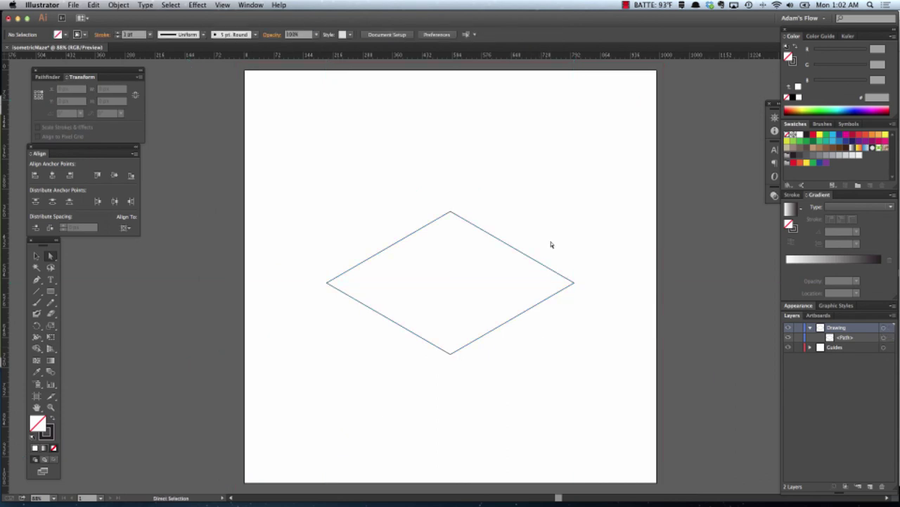